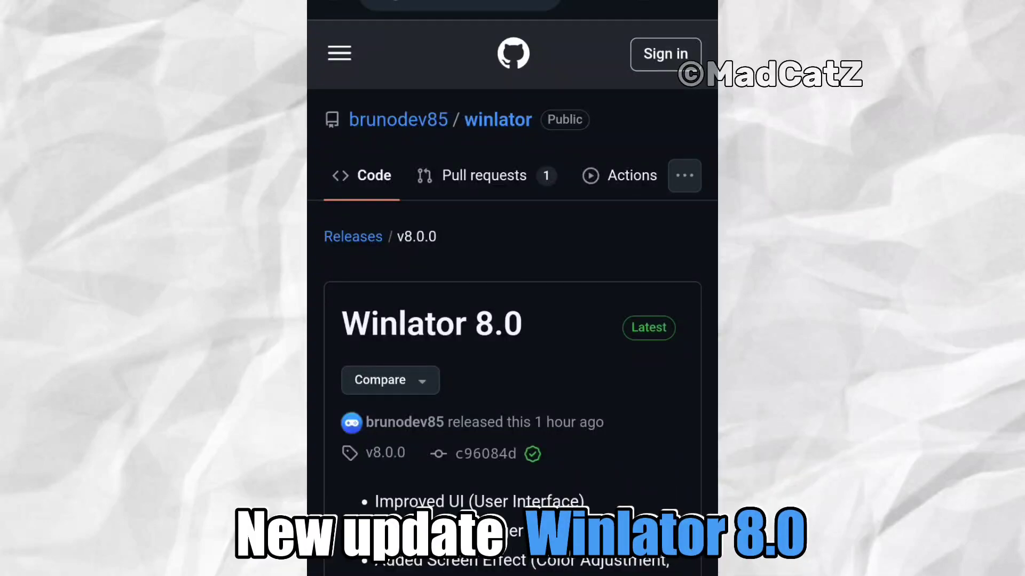
Scroll through the Winlator v8.0.0 release notes on GitHub to the end of the changes list.
mouse_move(589, 531)
left_mouse_down()
mouse_move(595, 425)
mouse_move(644, 209)
mouse_move(648, 103)
left_mouse_up()
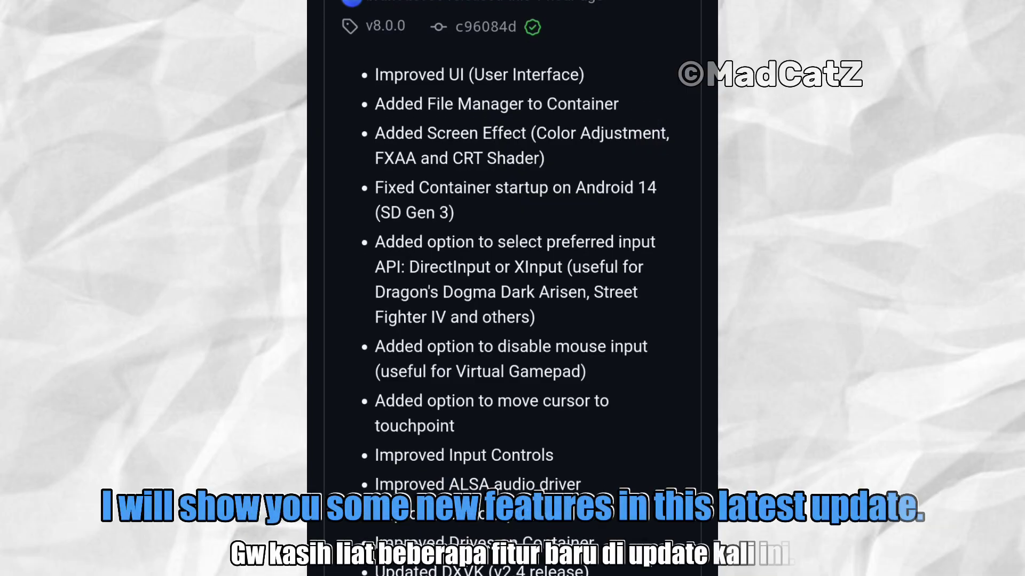
left_click_drag(613, 475, 634, 272)
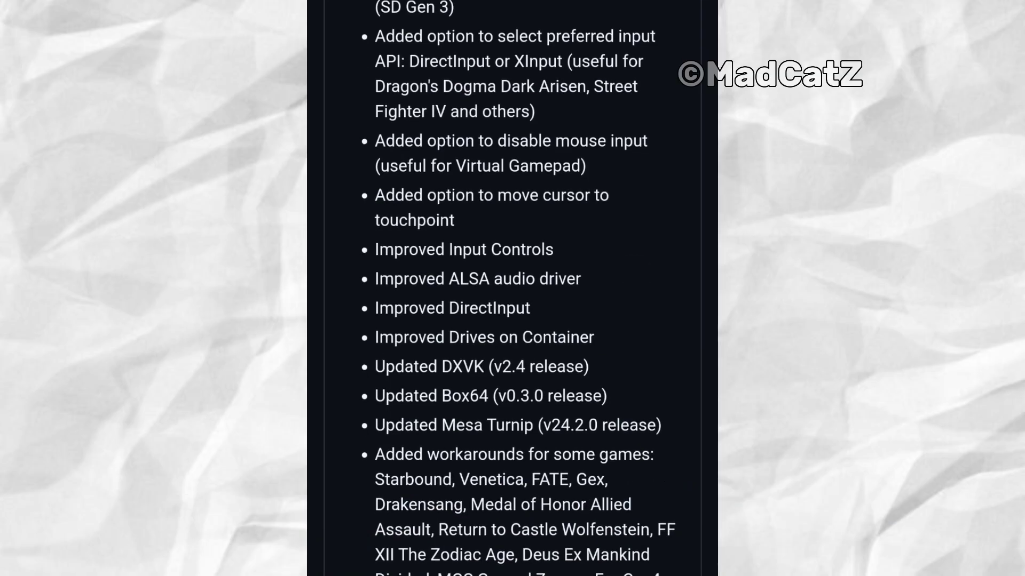
scroll(595, 464, "down", 5)
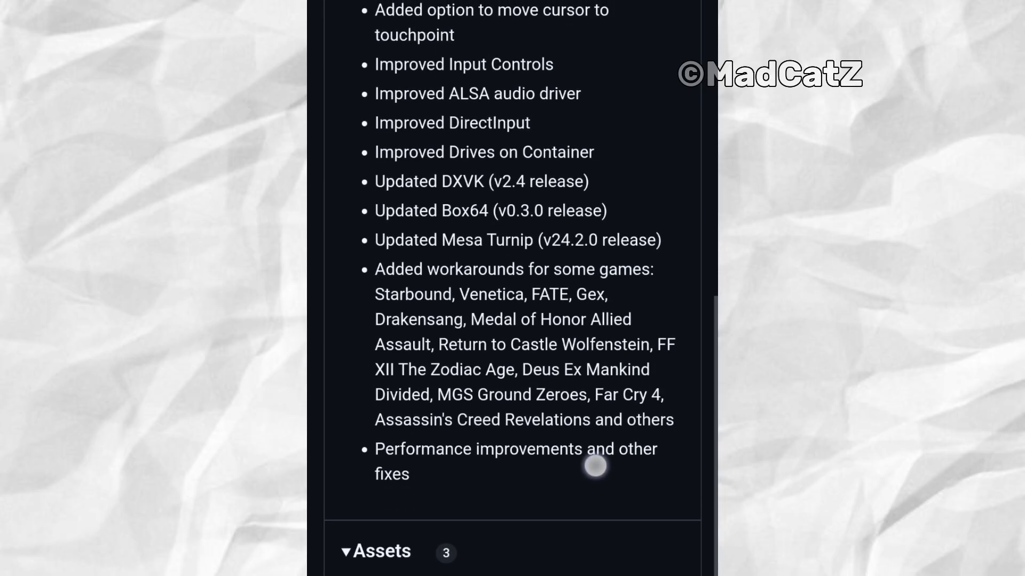
left_click_drag(596, 463, 599, 515)
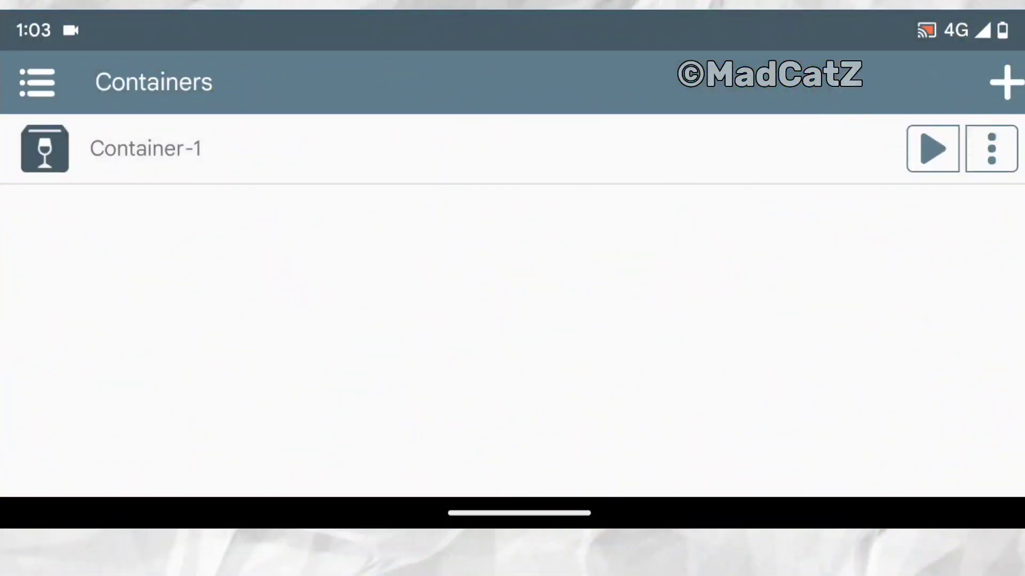
Check that About shows Winlator version 8.0, then go to Settings.
left_click(36, 82)
left_click(224, 465)
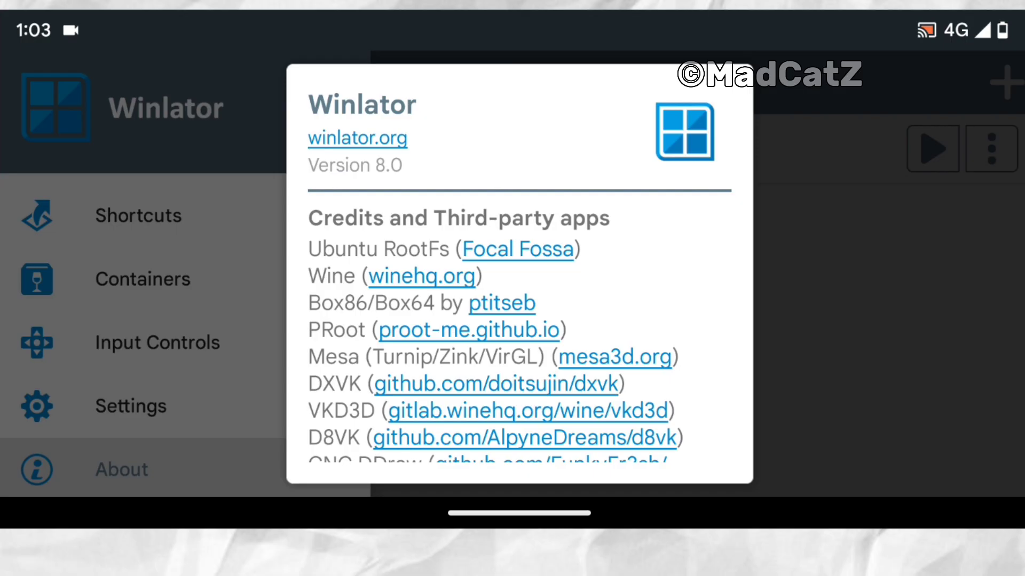
left_click(840, 253)
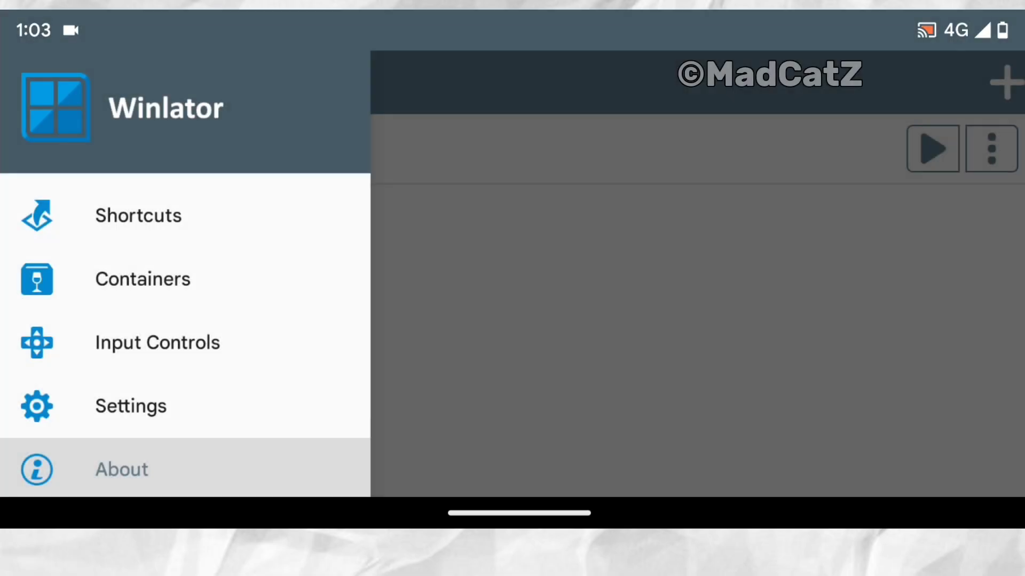
left_click(210, 404)
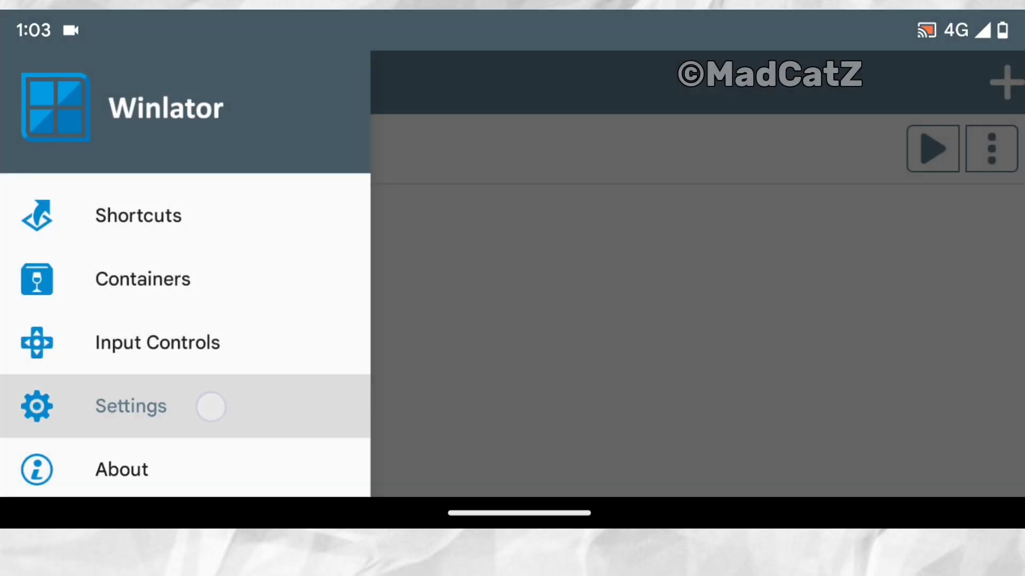
Leave cursor size at 100%, cursor colour white and preferred input API at Both.
mouse_move(44, 286)
left_mouse_down()
mouse_move(160, 286)
mouse_move(42, 288)
left_mouse_up()
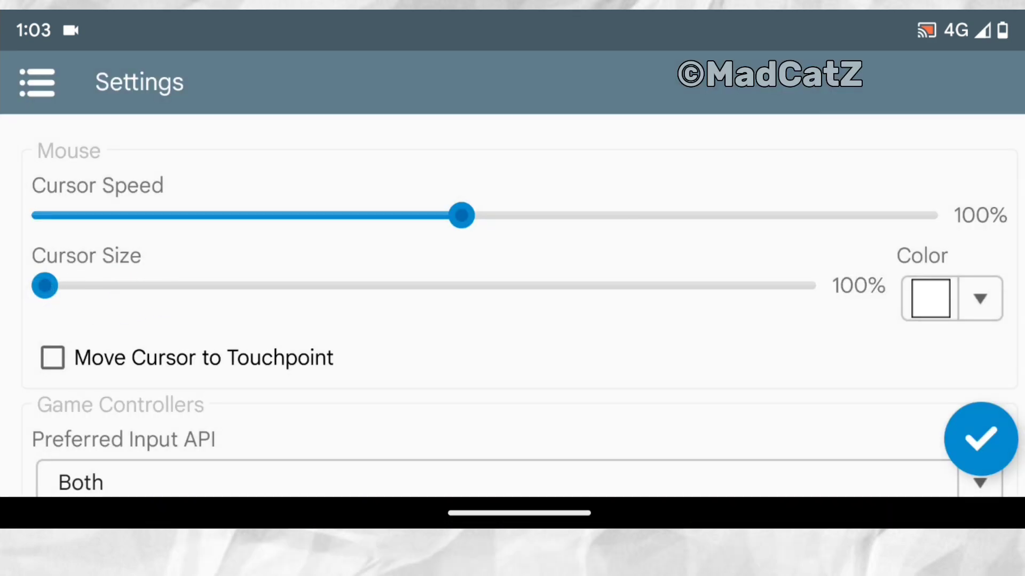
left_click(979, 298)
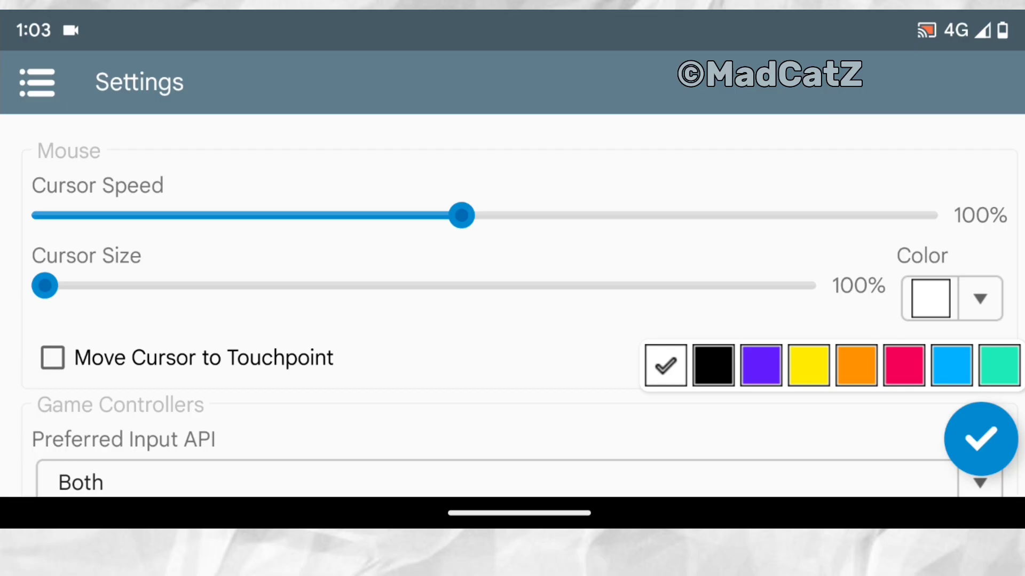
left_click(979, 298)
left_click_drag(785, 333, 803, 258)
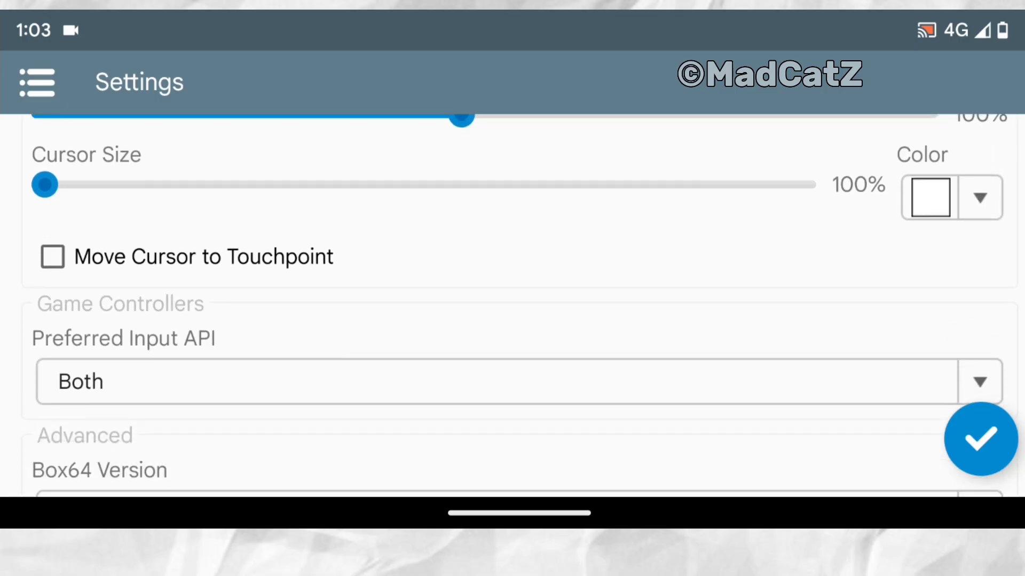
left_click_drag(597, 320, 641, 167)
left_click(569, 247)
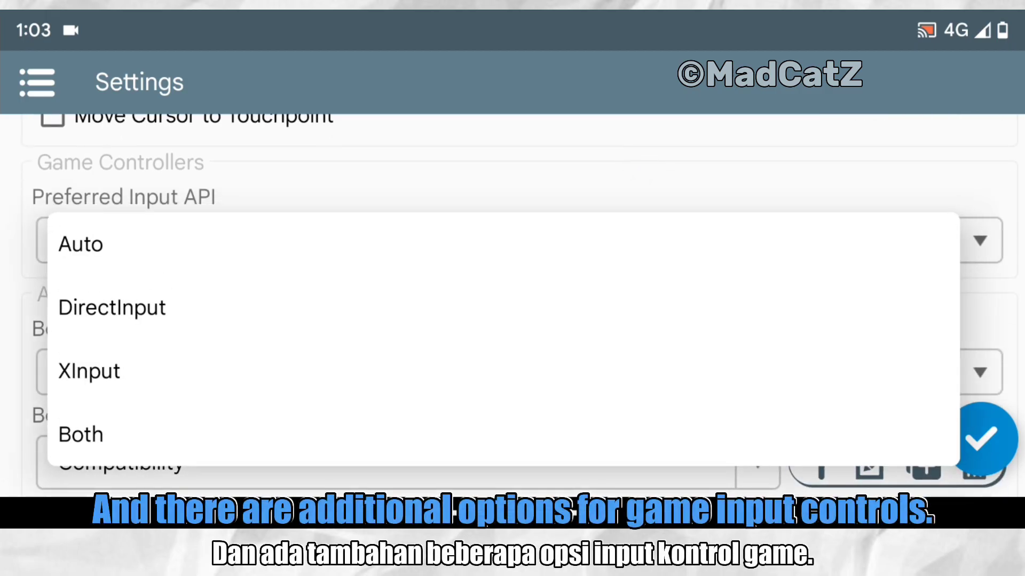
left_click(213, 442)
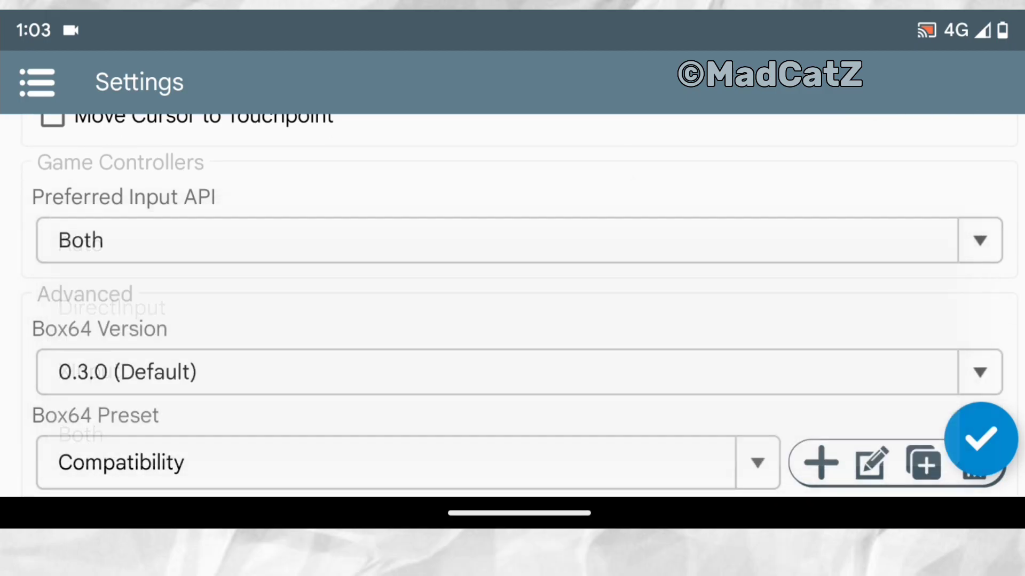
Keep Box64 version 0.3.0 (Default) and bring up the Box64 preset choices.
left_click_drag(640, 320, 647, 211)
left_click(610, 265)
left_click(539, 210)
left_click_drag(757, 260, 757, 121)
left_click(699, 216)
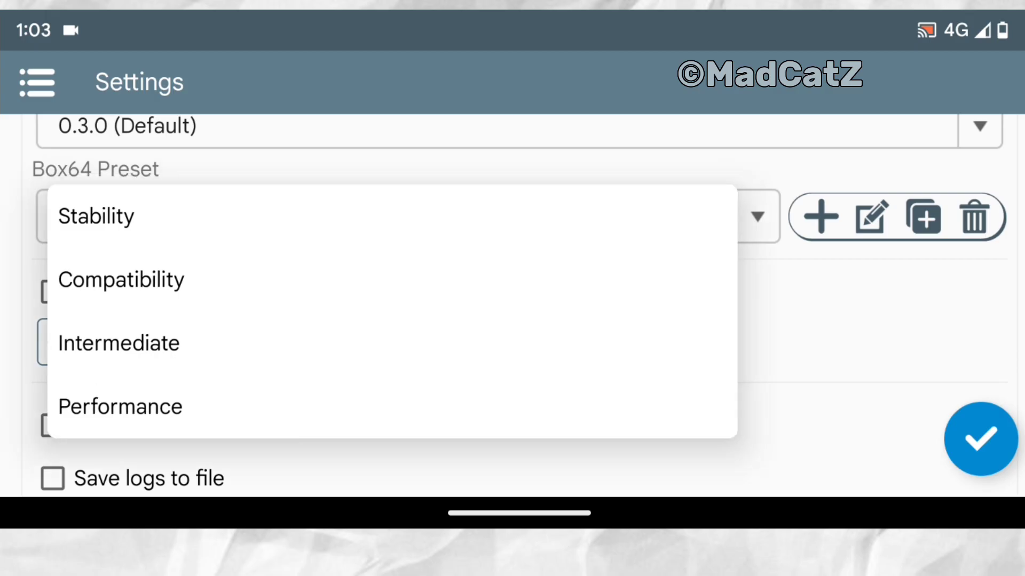
Keep the Compatibility preset, view a new Box64 preset's variables, and cancel it unsaved.
left_click(822, 262)
left_click(821, 216)
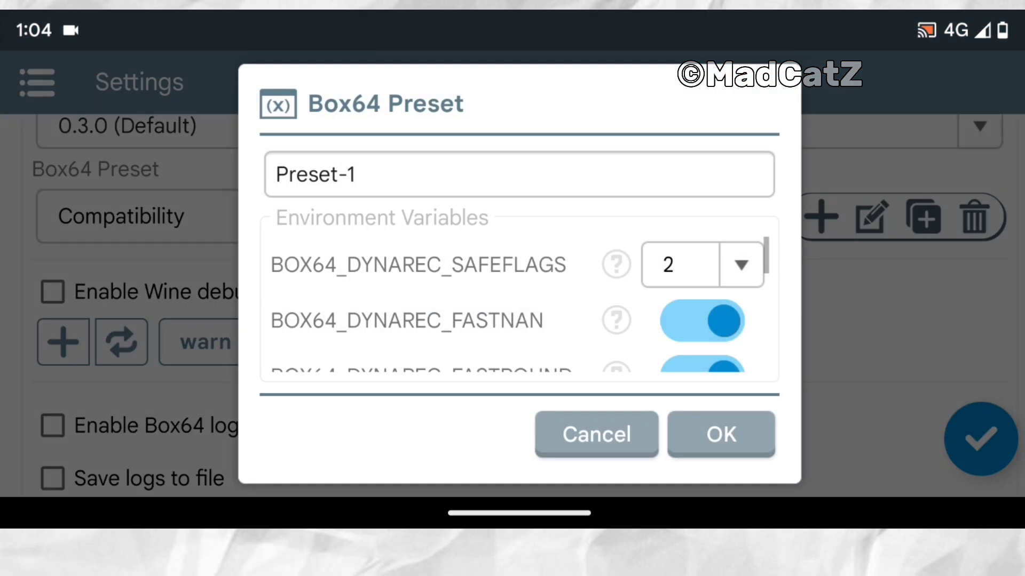
mouse_move(613, 326)
left_mouse_down()
mouse_move(617, 268)
mouse_move(661, 192)
left_mouse_up()
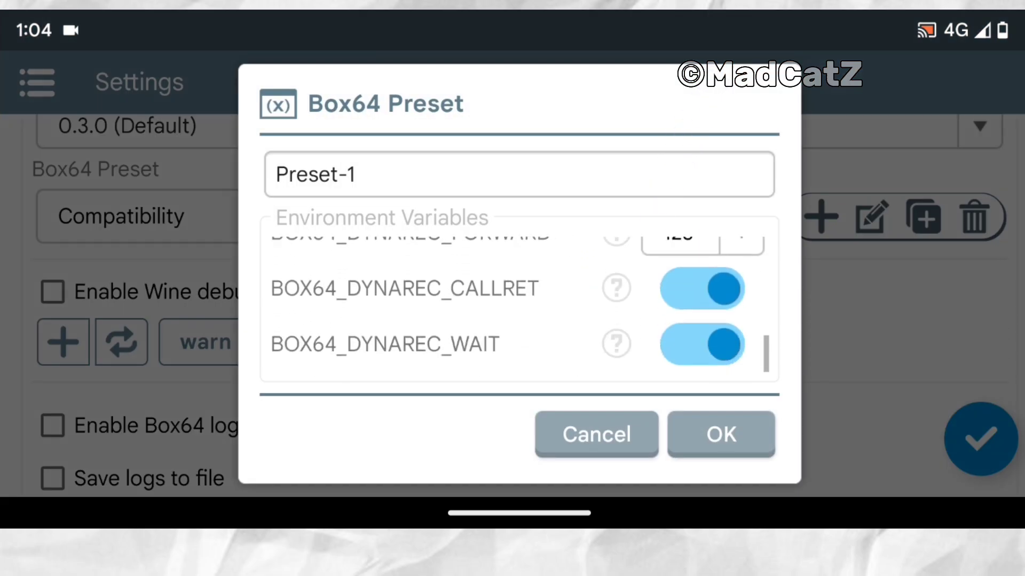
left_click_drag(553, 283, 549, 432)
left_click_drag(588, 299, 568, 371)
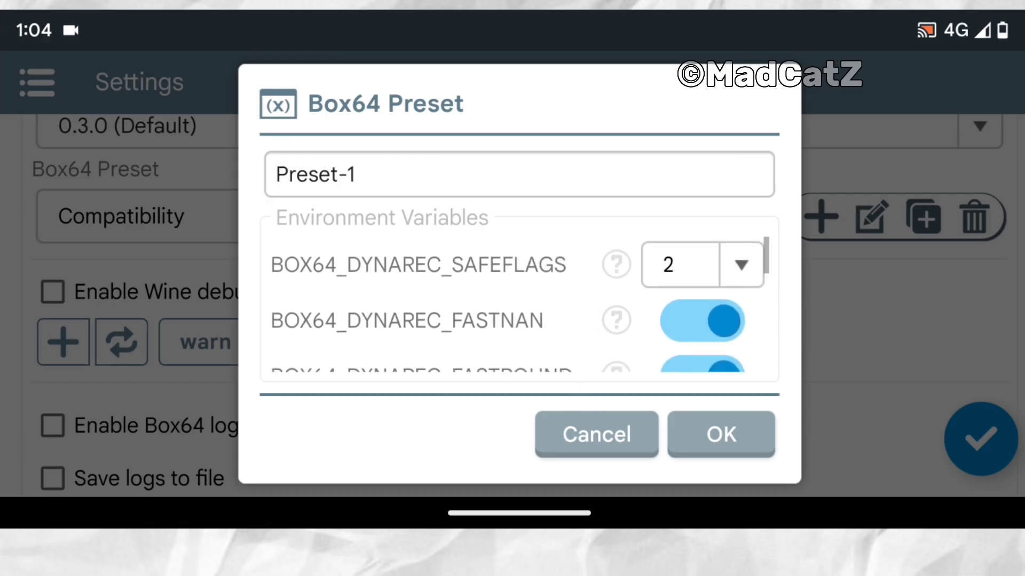
key("Escape")
Leave Wine Version at Wine 9.2 (Custom), dismiss the Wine install warning, and open the navigation menu.
mouse_move(767, 374)
left_mouse_down()
mouse_move(776, 293)
mouse_move(803, 202)
left_mouse_up()
mouse_move(806, 311)
left_mouse_down()
mouse_move(808, 255)
mouse_move(807, 272)
left_mouse_up()
left_click(813, 342)
left_click(784, 215)
left_click(913, 348)
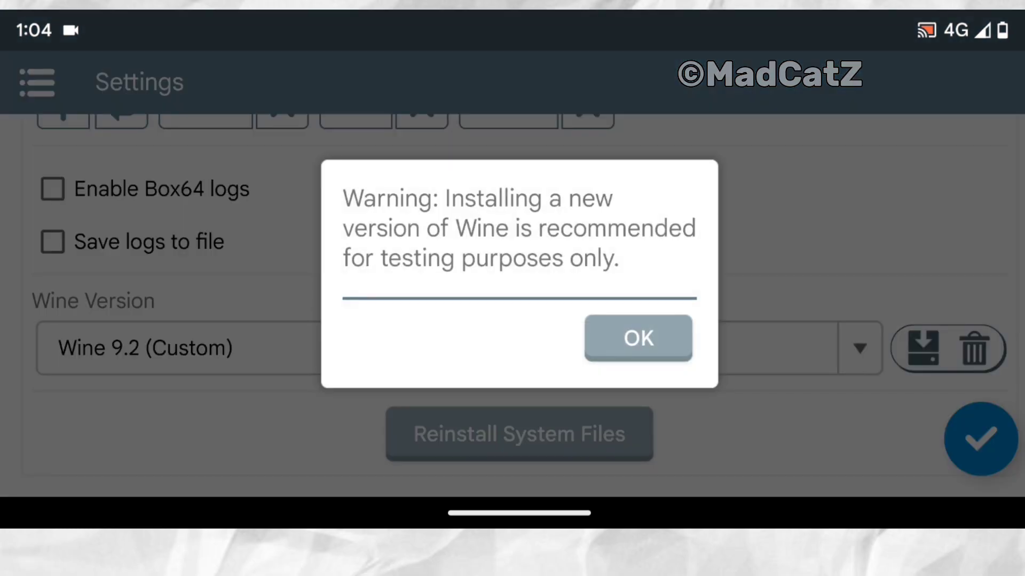
left_click(639, 337)
left_click_drag(762, 261, 752, 316)
left_click(37, 82)
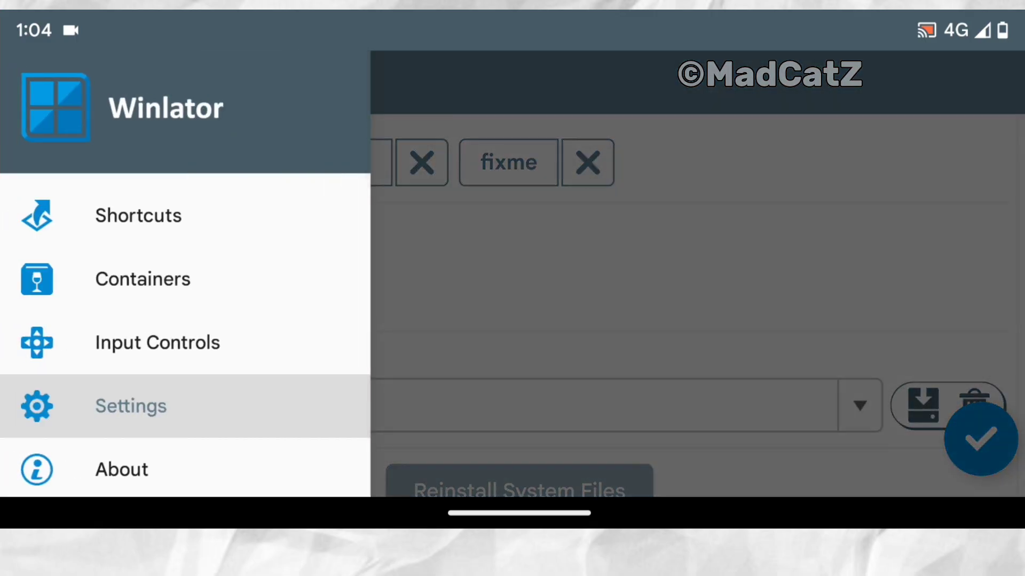
Select the Virtual Gamepad profile in Input Controls, skip renaming it, and open its Controls Editor.
left_click(193, 349)
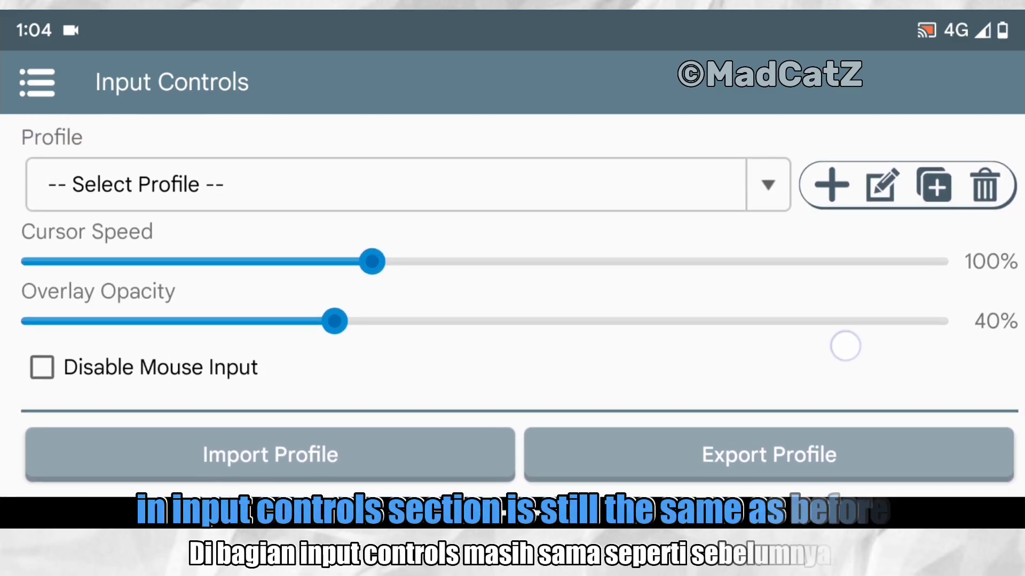
mouse_move(844, 346)
left_mouse_down()
mouse_move(850, 190)
mouse_move(869, 123)
mouse_move(883, 366)
left_mouse_up()
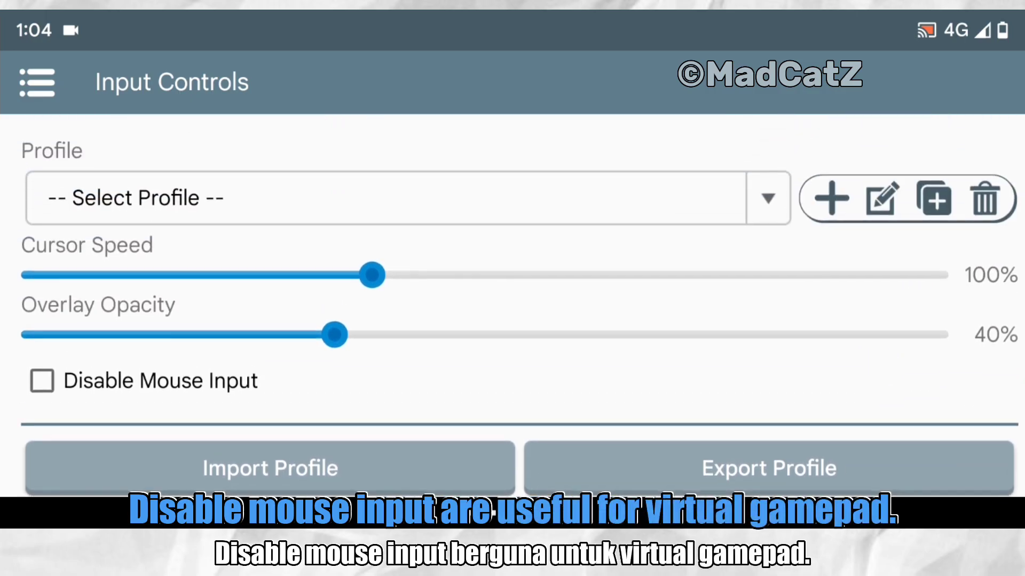
left_click(768, 198)
left_click(364, 379)
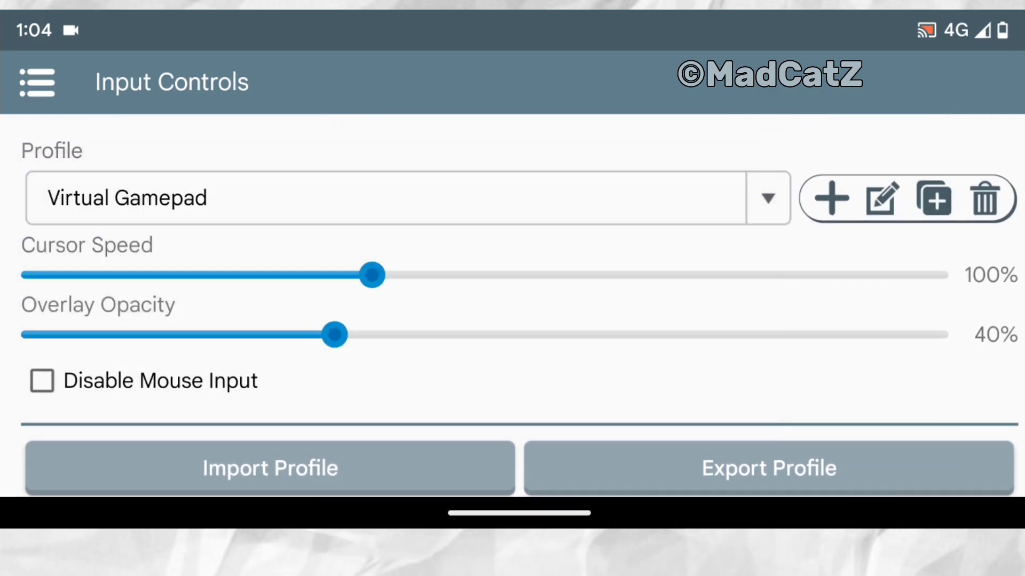
left_click(881, 198)
left_click(522, 343)
left_click_drag(688, 422, 691, 206)
left_click(588, 338)
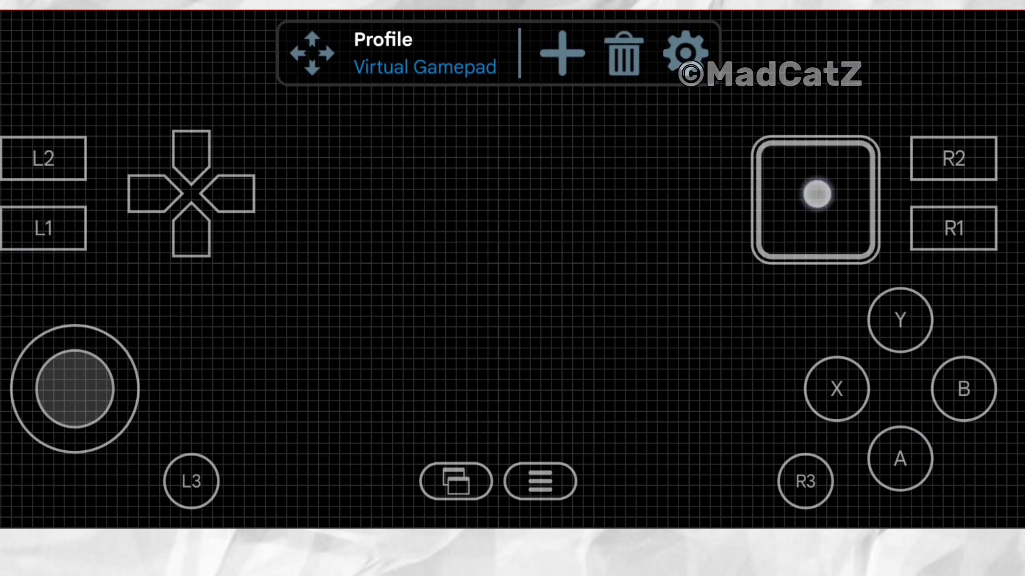
Inspect the trackpad element's settings, leave its type as TRACKPAD, and exit to Input Controls.
left_click(816, 194)
left_click(689, 54)
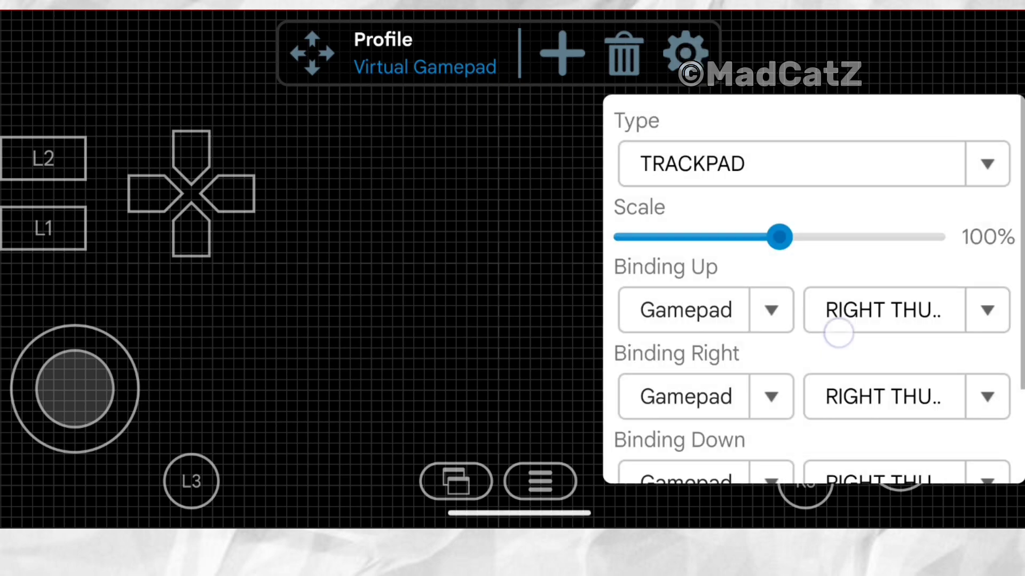
left_click_drag(840, 314, 869, 142)
left_click_drag(815, 210, 806, 399)
left_click(874, 158)
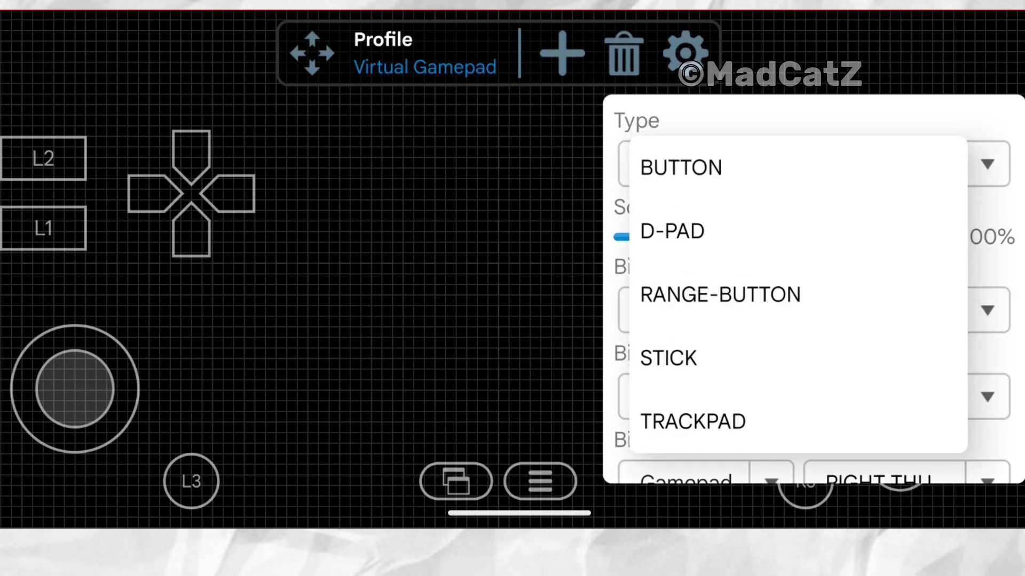
left_click(492, 288)
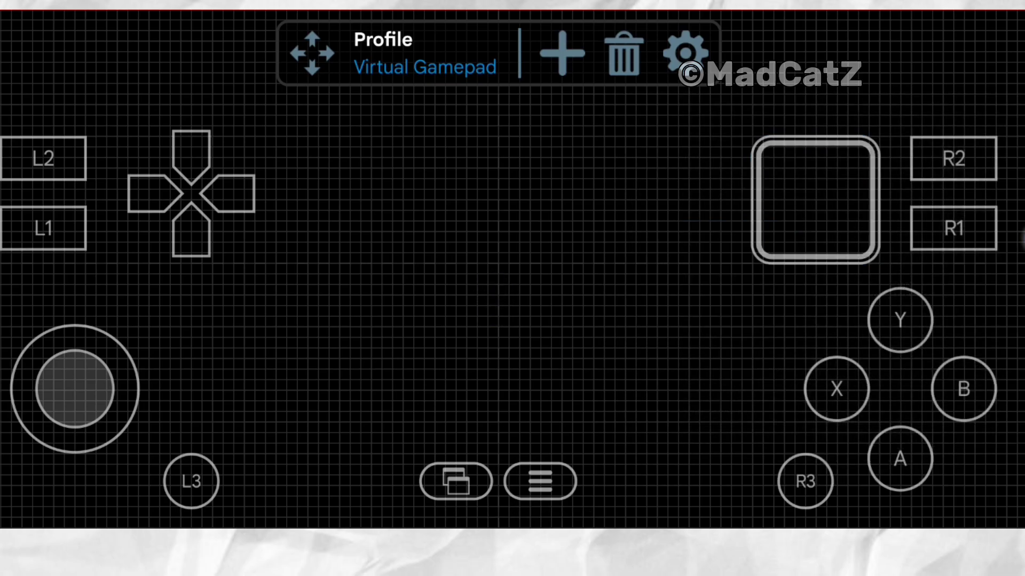
left_click_drag(1016, 213, 988, 203)
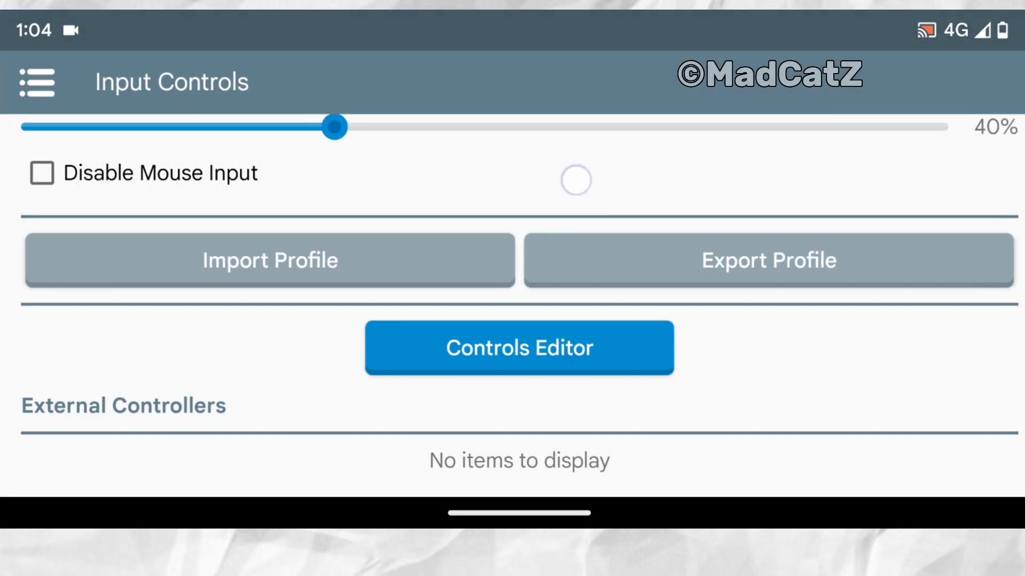
left_click_drag(577, 182, 558, 448)
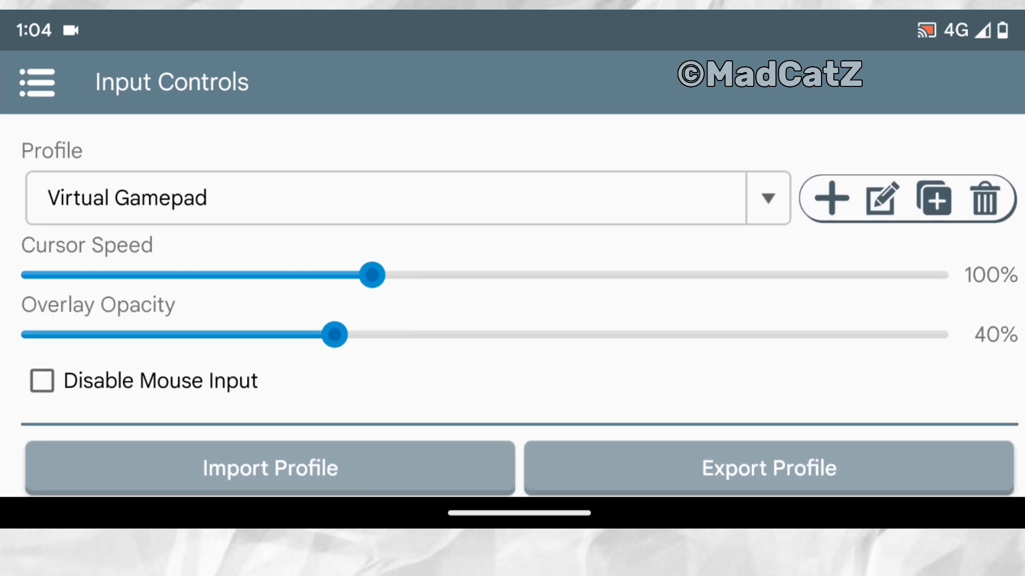
Open Container-1's File Manager from the Containers list.
left_click(52, 99)
left_click(207, 291)
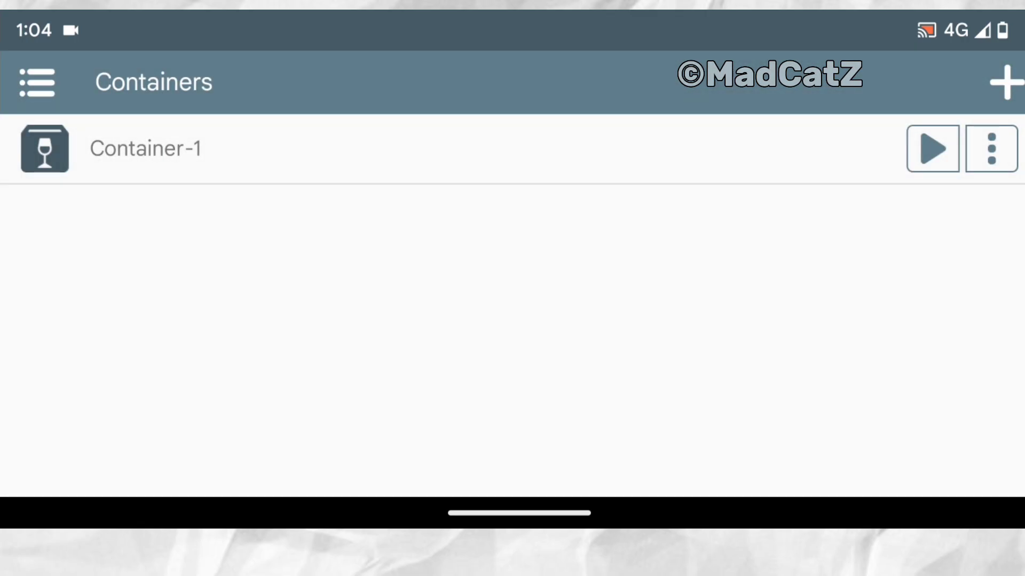
left_click(991, 149)
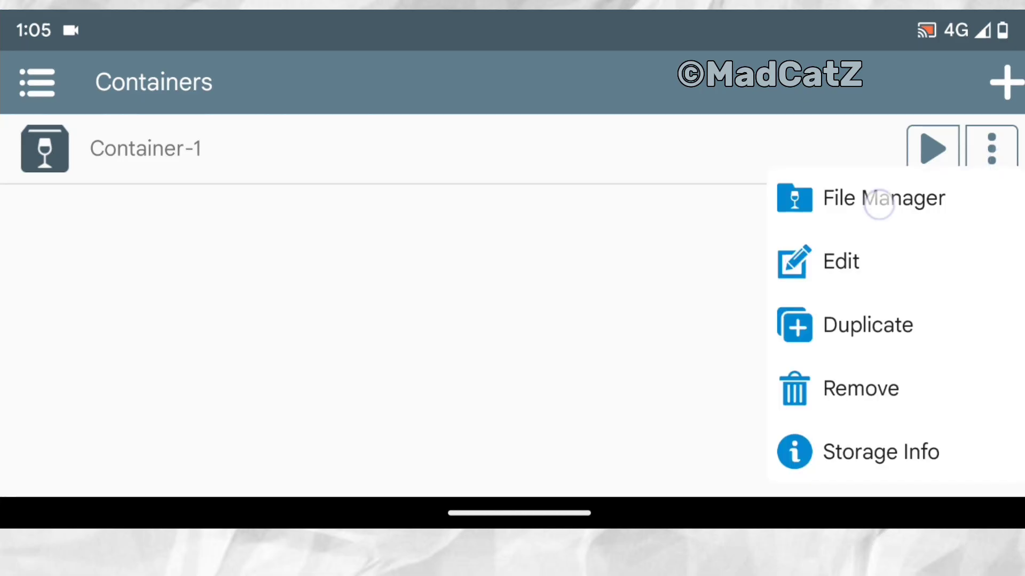
left_click(877, 204)
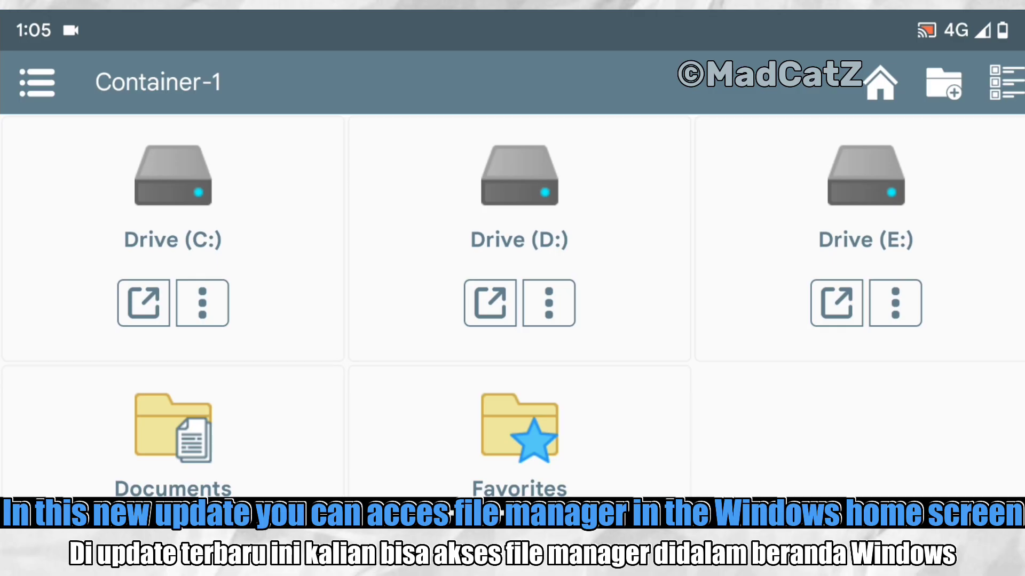
mouse_move(731, 417)
left_mouse_down()
mouse_move(741, 300)
mouse_move(688, 400)
left_mouse_up()
Browse C:\Program Files (x86)\Internet Explorer, toggle list and grid views, then return to the drive list.
left_click(178, 198)
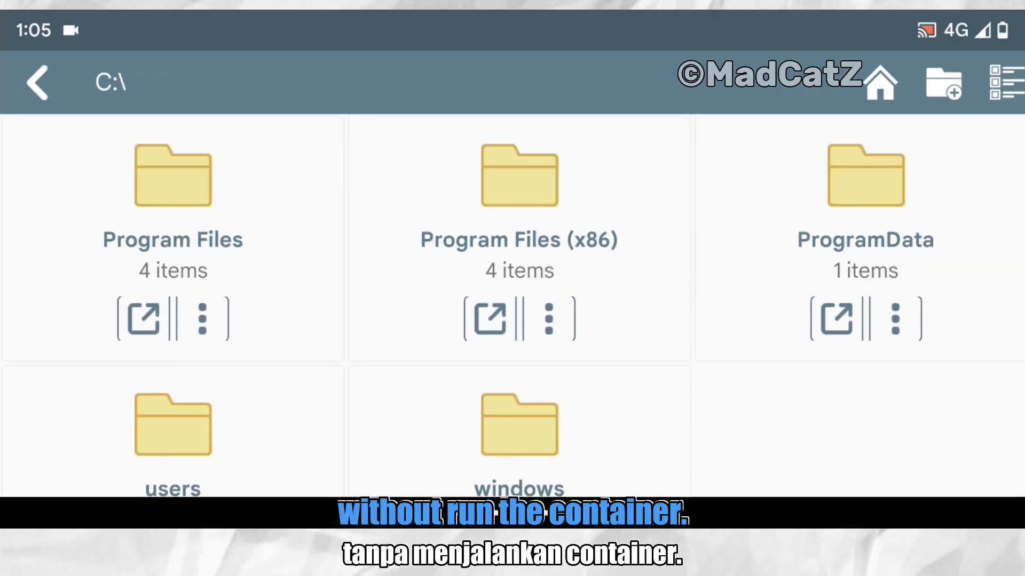
mouse_move(816, 410)
left_mouse_down()
mouse_move(818, 357)
mouse_move(820, 398)
left_mouse_up()
left_click(526, 180)
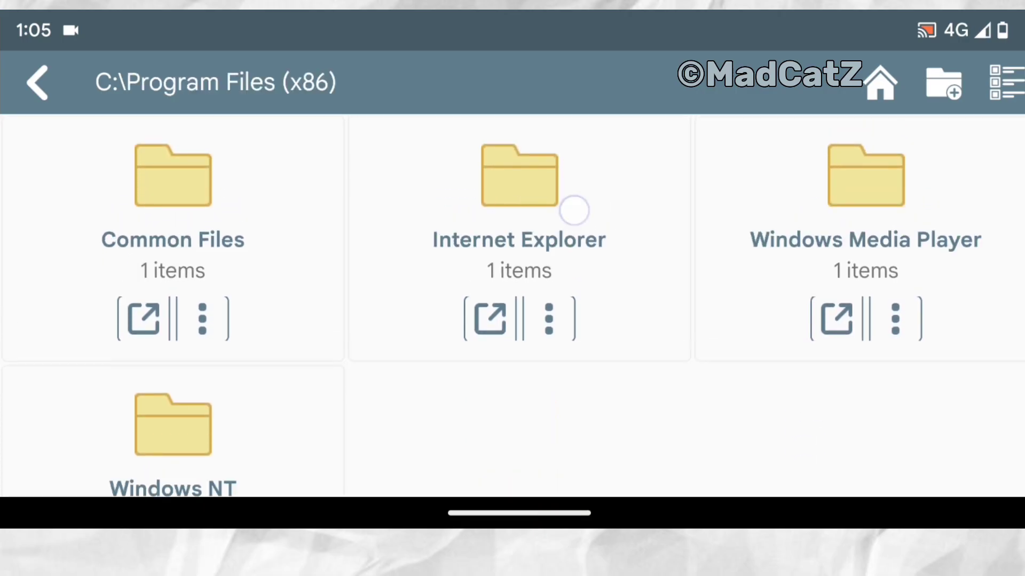
left_click(522, 183)
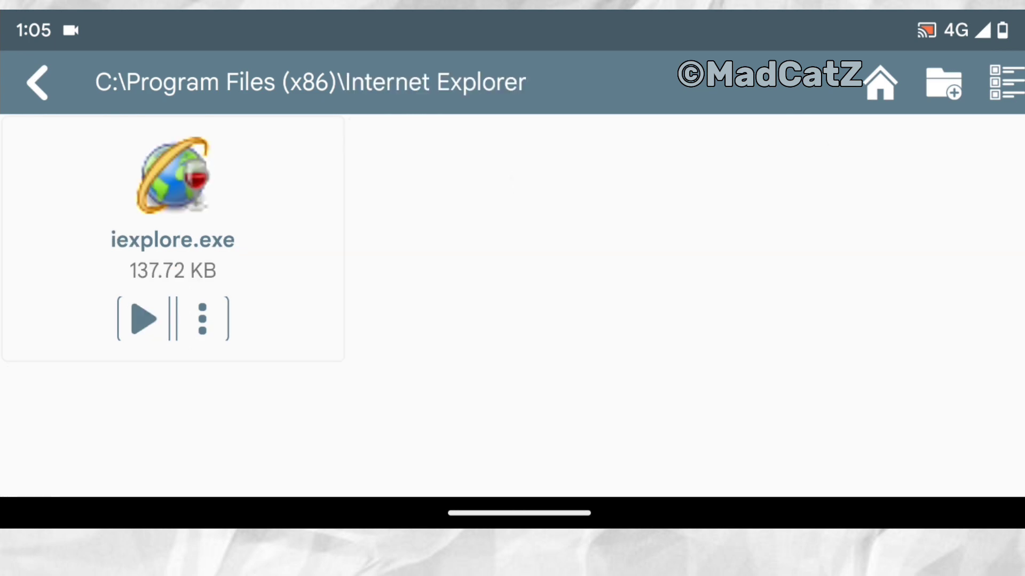
left_click(37, 83)
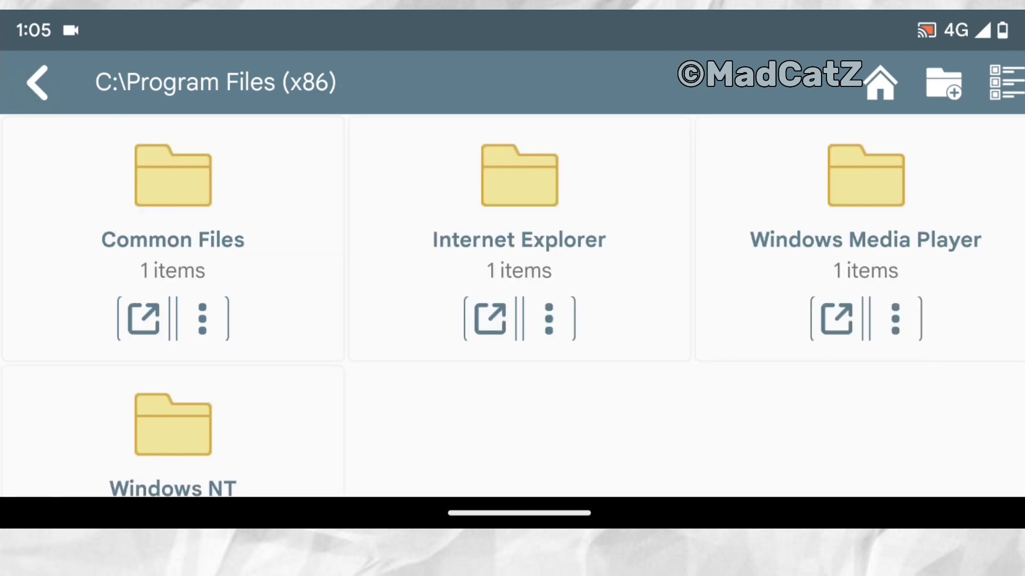
left_click(1006, 83)
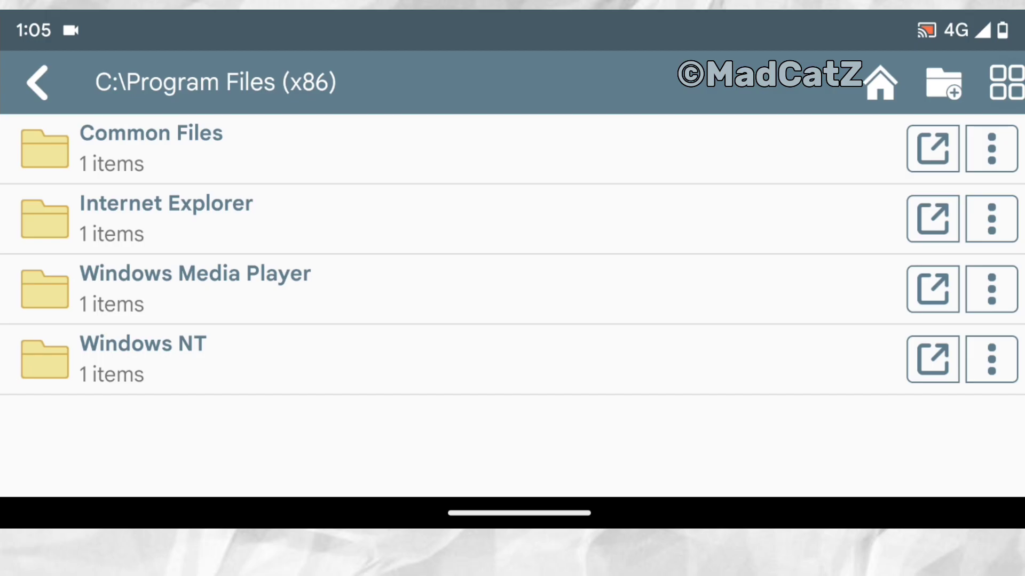
left_click(1005, 82)
mouse_move(748, 378)
left_mouse_down()
mouse_move(787, 256)
mouse_move(748, 389)
left_mouse_up()
left_click(32, 81)
left_click(37, 83)
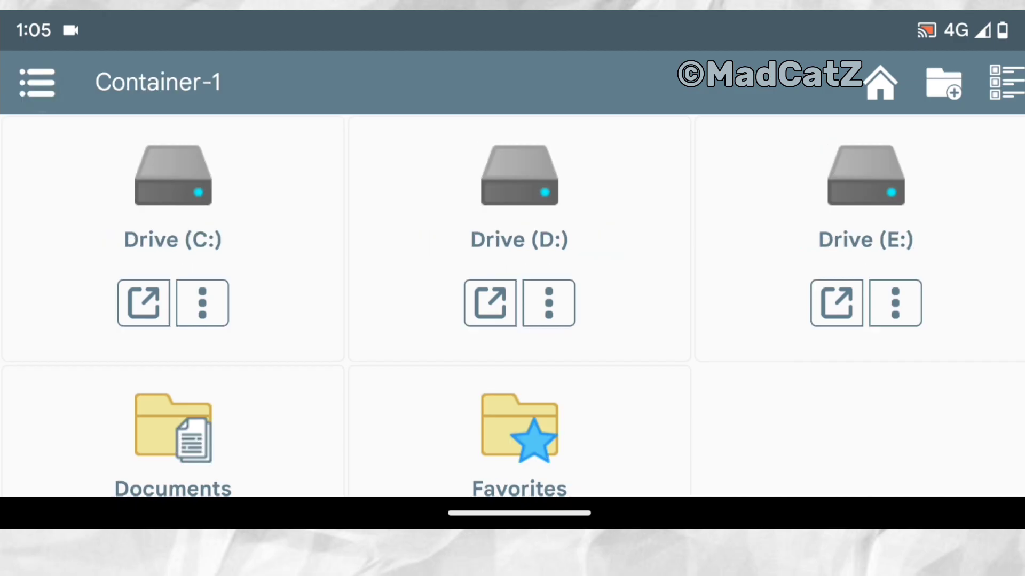
Open Container-1's Edit screen and scroll to the 1280x720, Turnip, DXVK and ALSA fields.
left_click(38, 83)
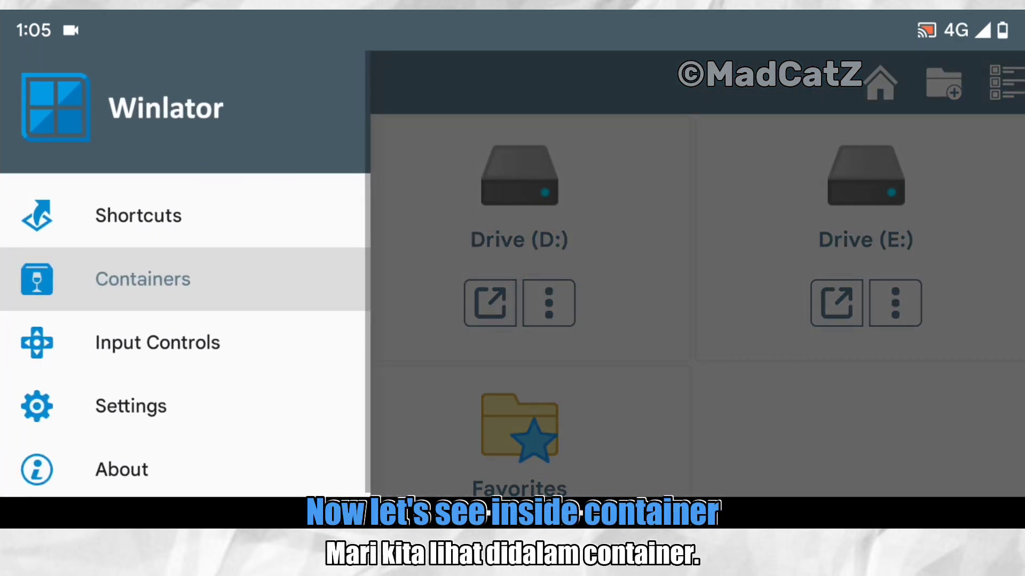
left_click(258, 280)
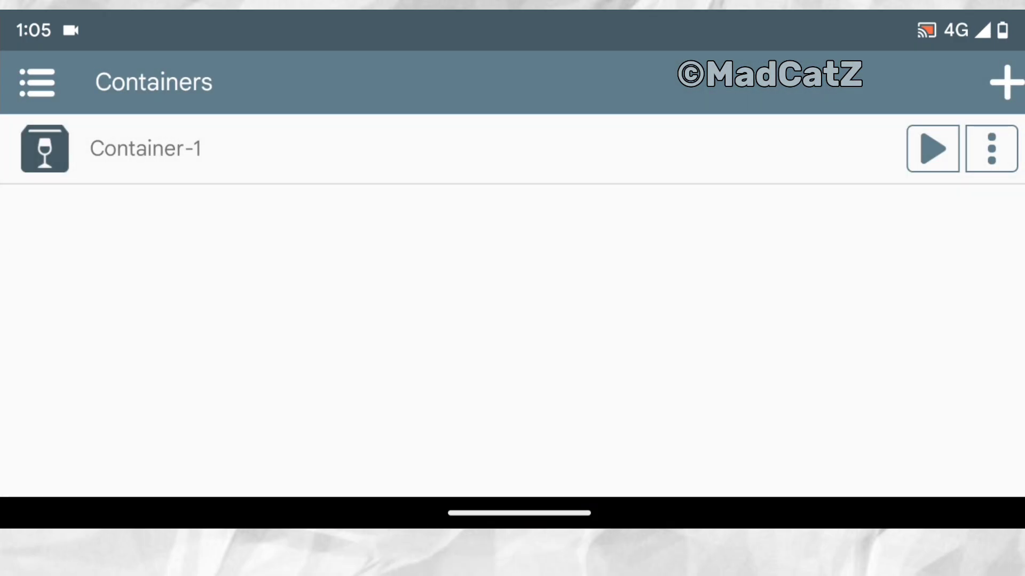
left_click(1005, 155)
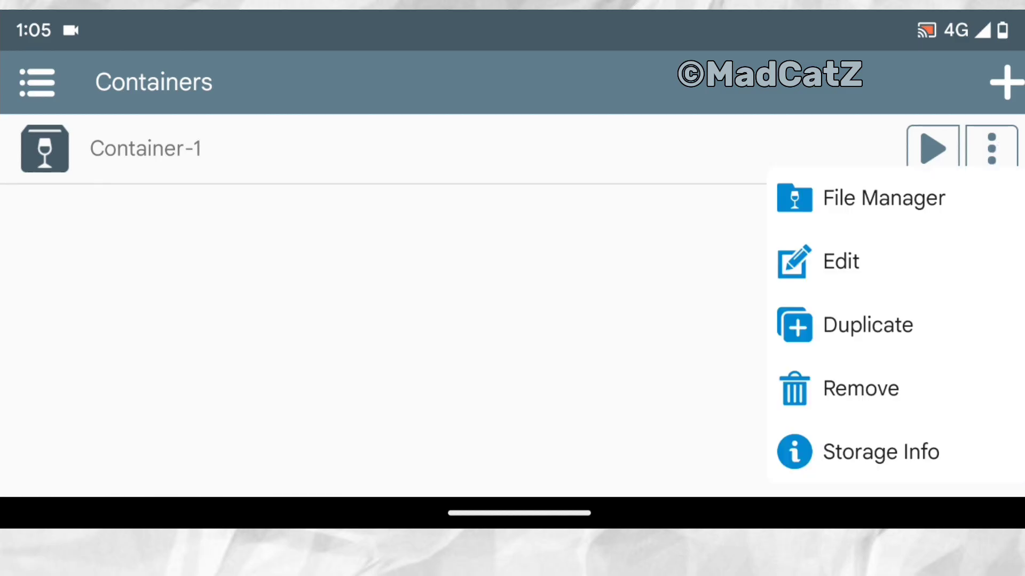
left_click(841, 262)
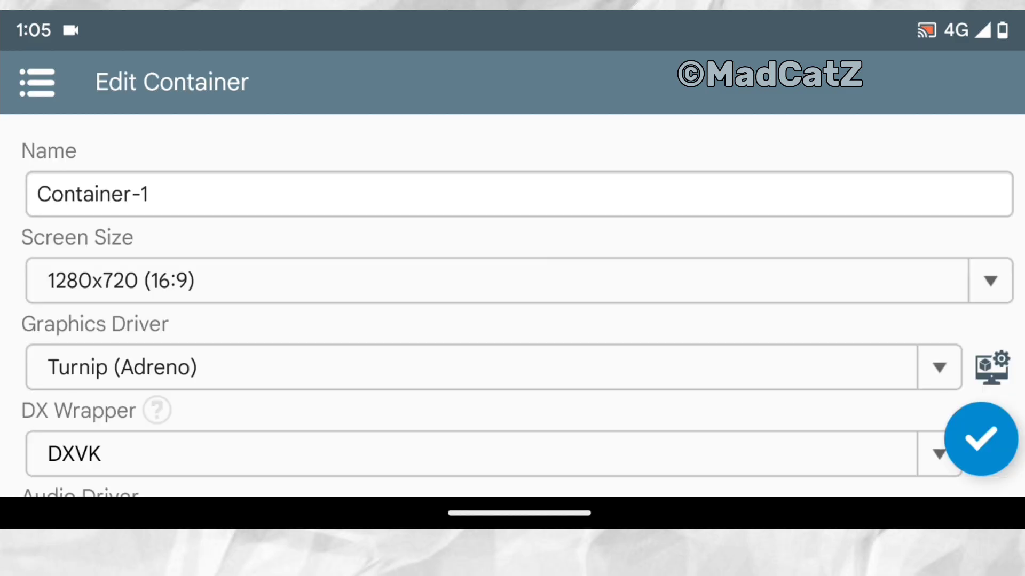
mouse_move(812, 406)
left_mouse_down()
mouse_move(811, 328)
mouse_move(838, 262)
left_mouse_up()
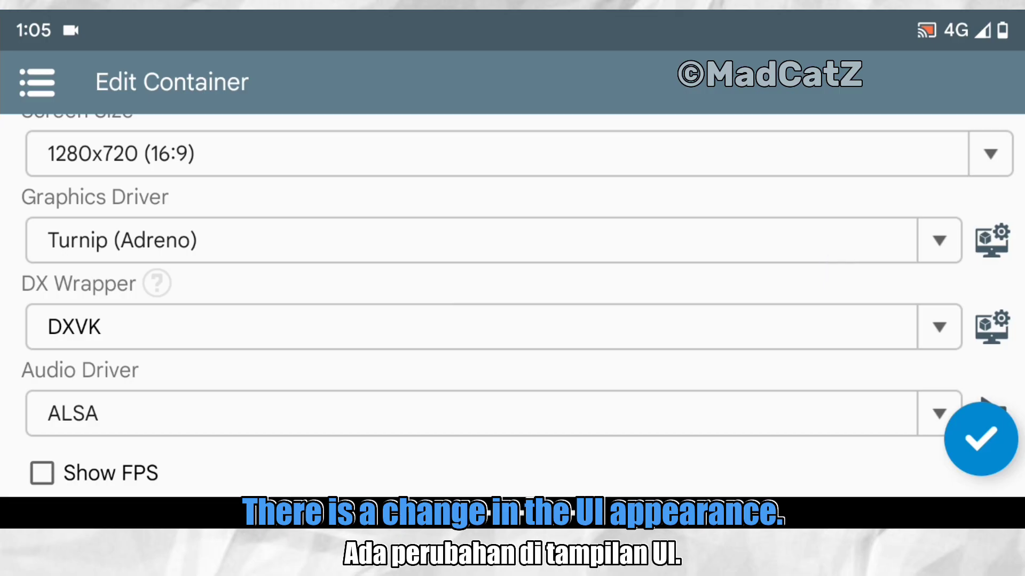
left_click(906, 238)
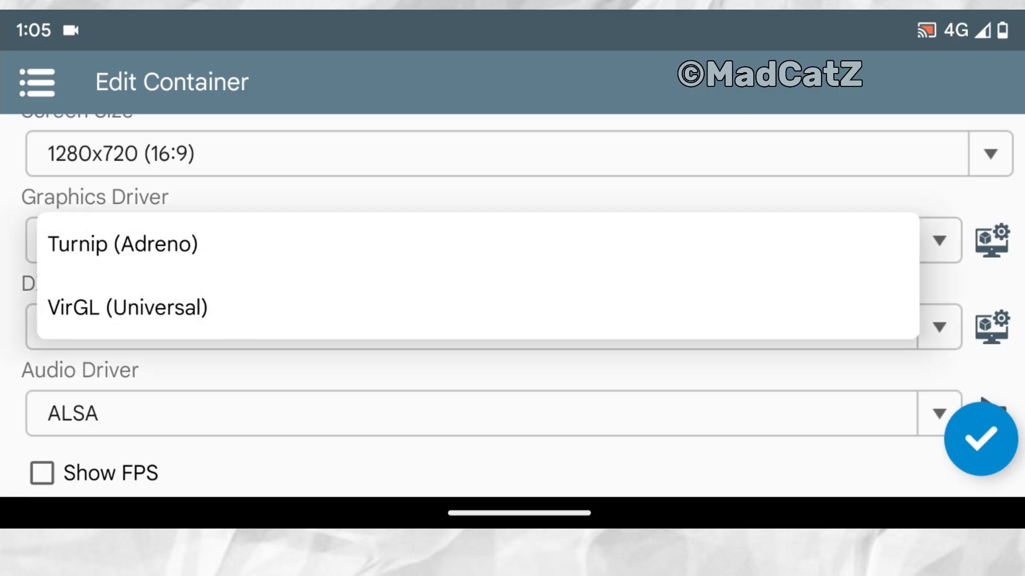
left_click(713, 240)
left_click(992, 240)
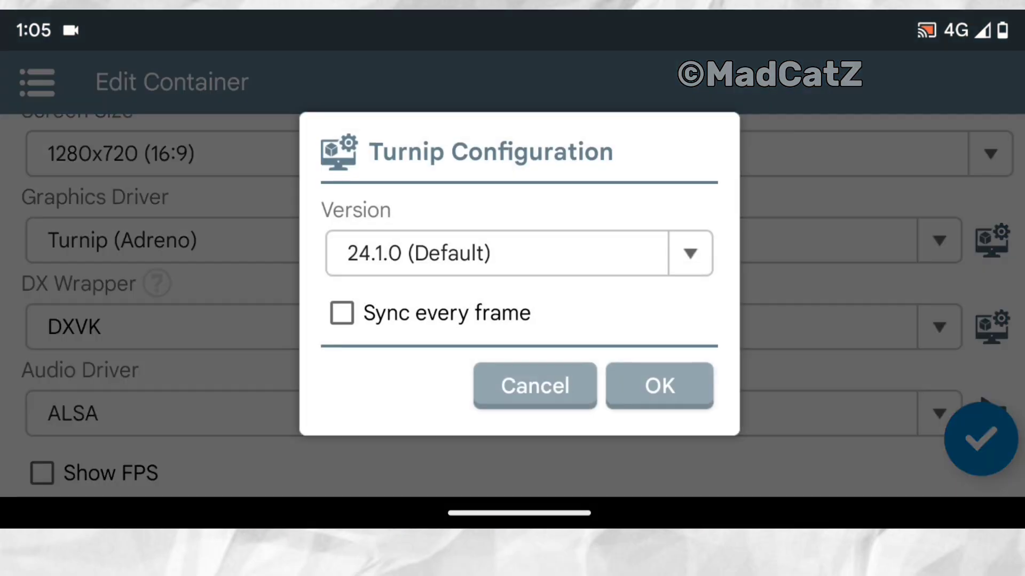
left_click(651, 248)
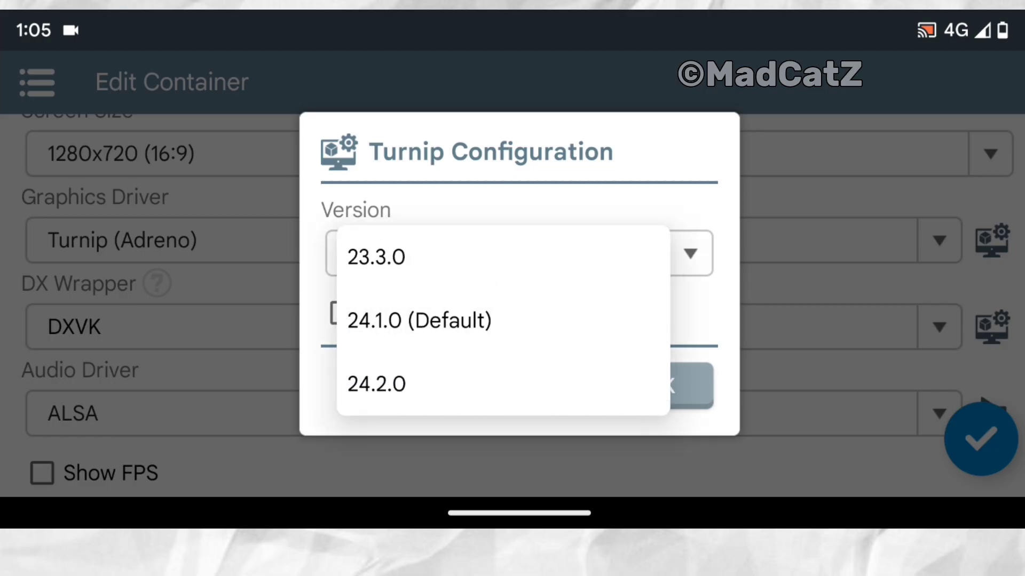
left_click(376, 383)
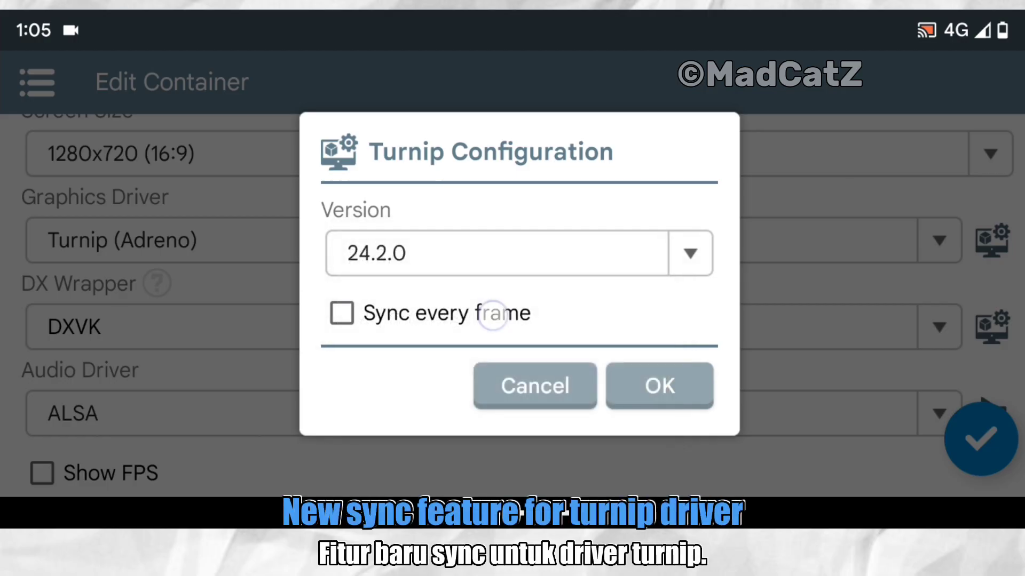
left_click(492, 314)
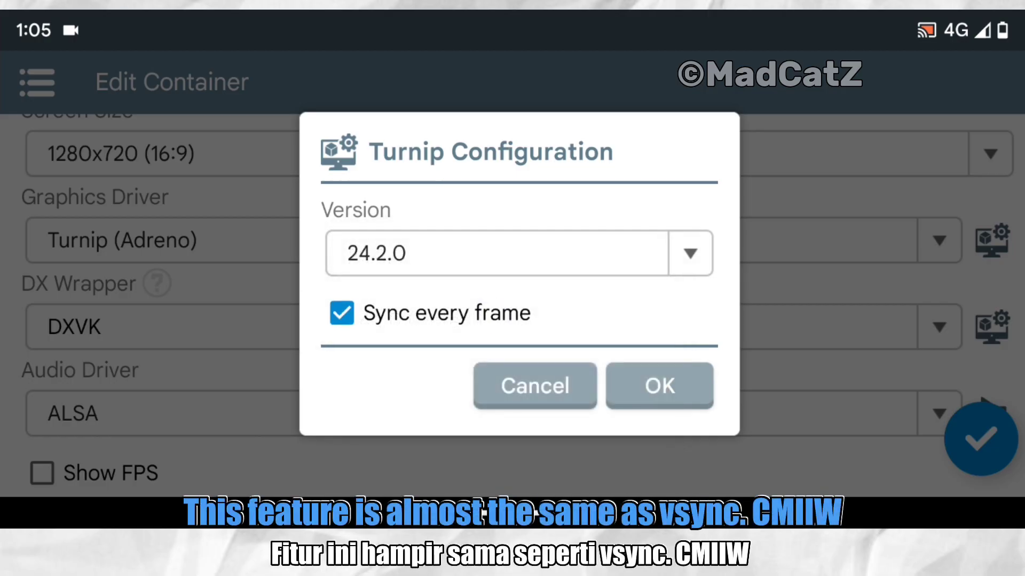
left_click(492, 315)
left_click(492, 314)
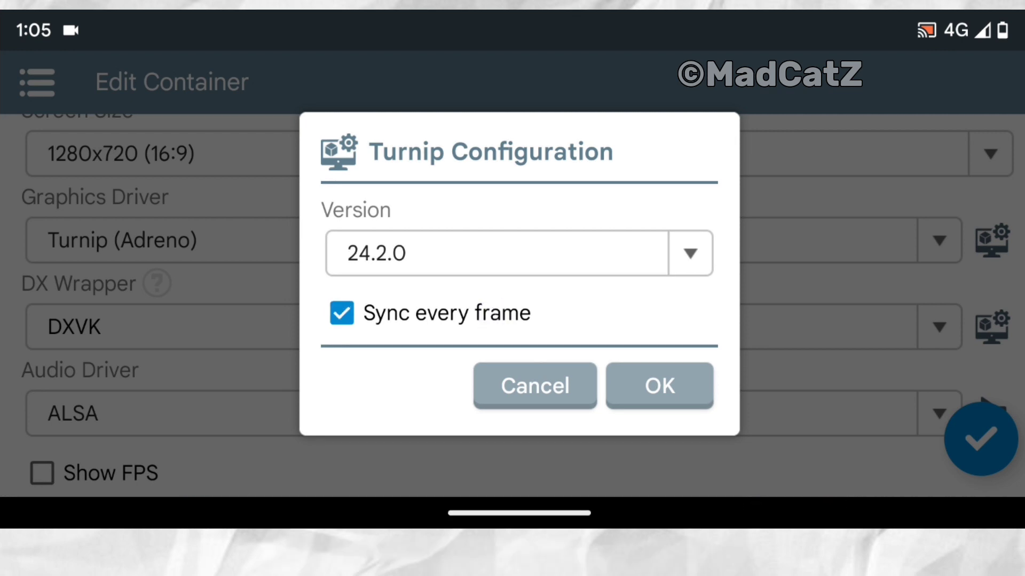
left_click(520, 316)
left_click(660, 386)
left_click_drag(775, 328, 799, 256)
left_click(993, 248)
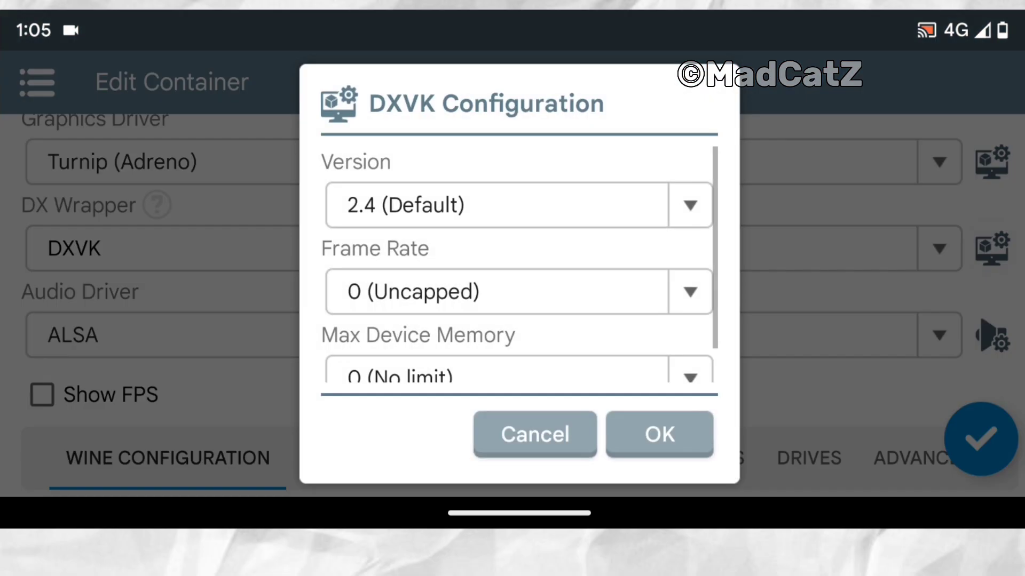
left_click(639, 206)
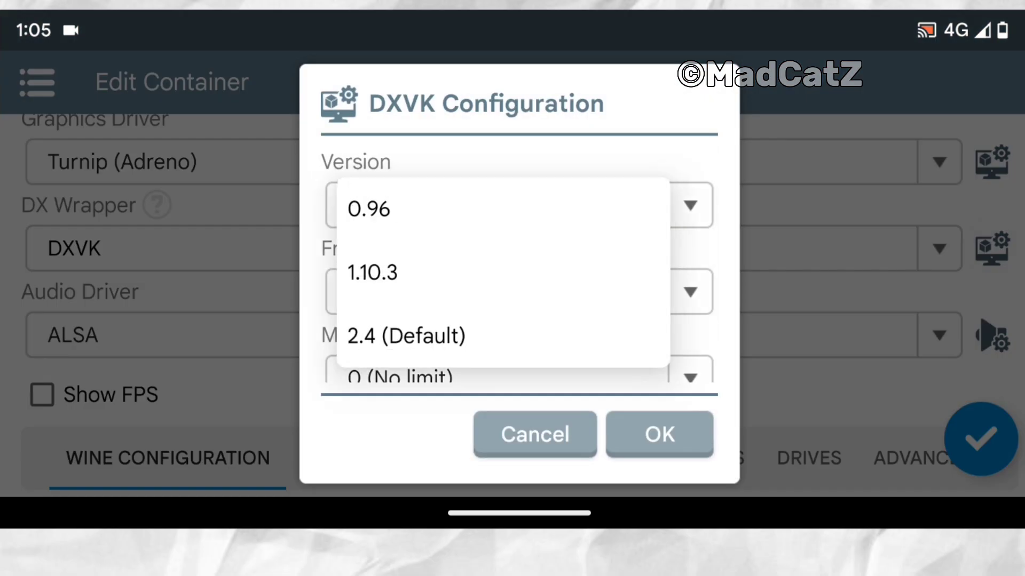
left_click(590, 320)
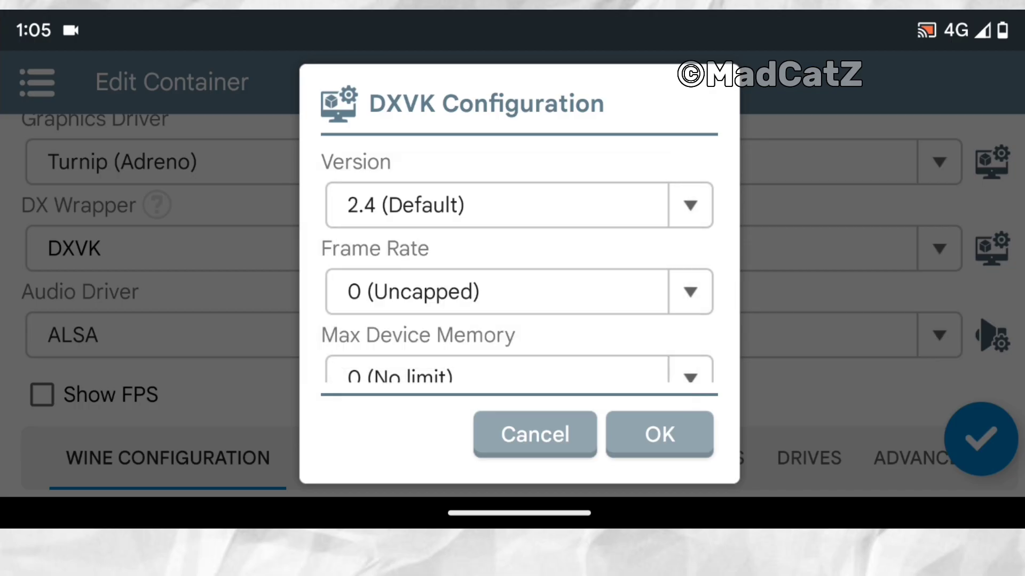
left_click_drag(607, 303, 679, 160)
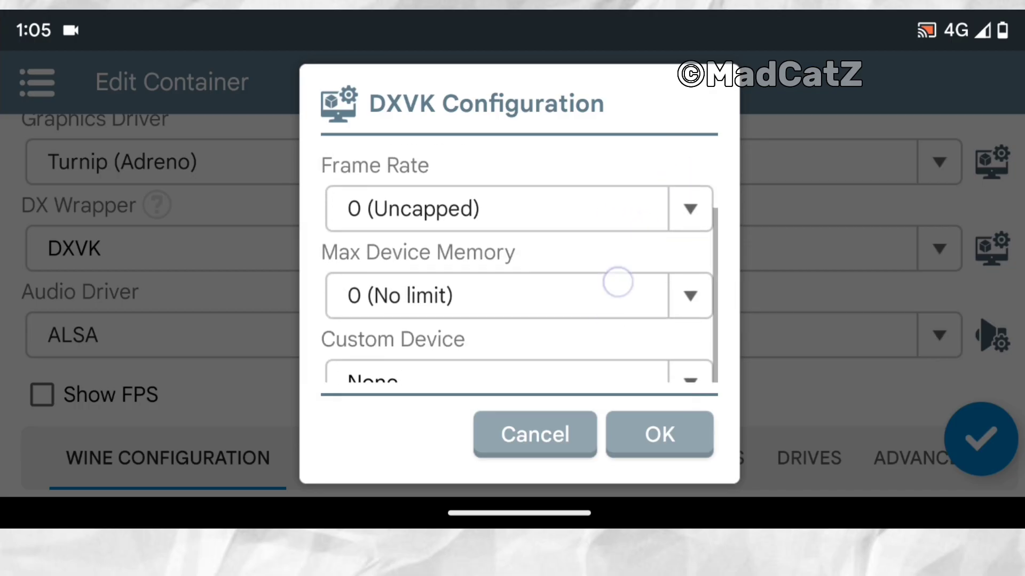
left_click(647, 366)
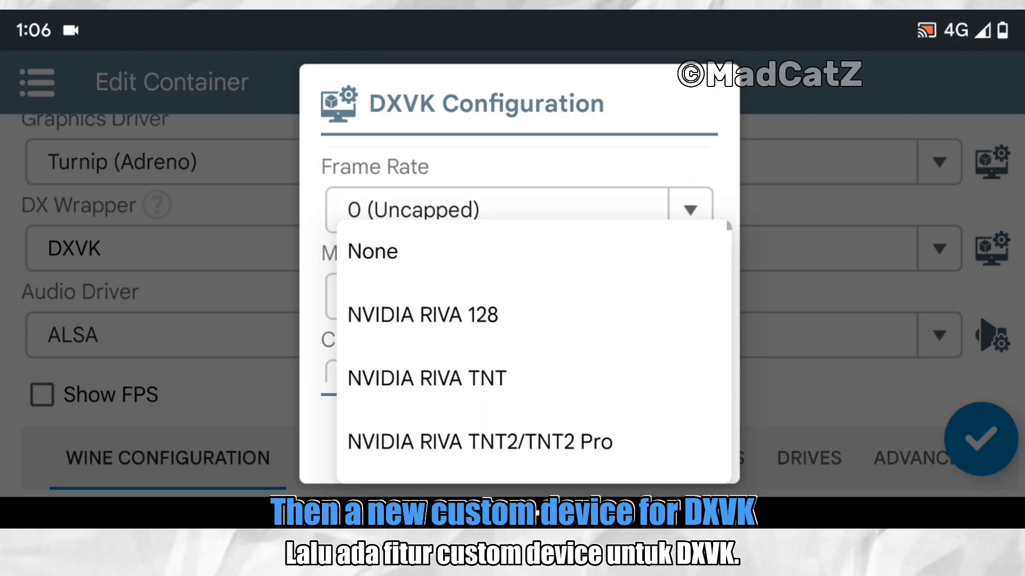
mouse_move(622, 417)
left_mouse_down()
mouse_move(670, 296)
mouse_move(693, 270)
mouse_move(663, 389)
mouse_move(661, 240)
left_mouse_up()
mouse_move(667, 373)
left_mouse_down()
mouse_move(671, 292)
mouse_move(716, 222)
left_mouse_up()
left_click_drag(667, 245, 656, 454)
left_click_drag(645, 277, 642, 484)
mouse_move(651, 448)
left_mouse_down()
mouse_move(651, 245)
mouse_move(650, 324)
mouse_move(637, 266)
mouse_move(622, 394)
left_mouse_up()
left_click(782, 242)
left_click(622, 363)
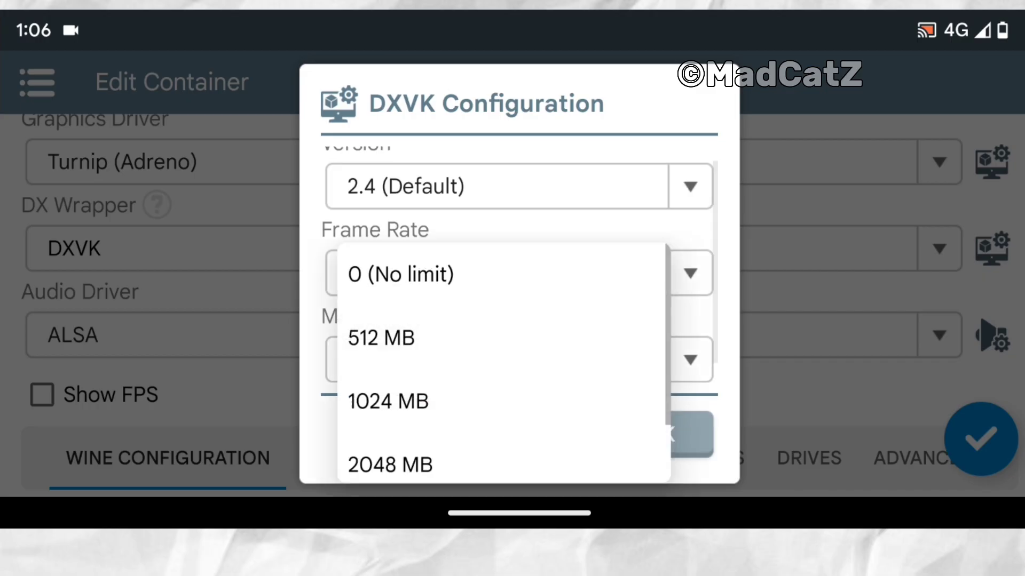
left_click_drag(649, 318, 650, 238)
left_click(650, 238)
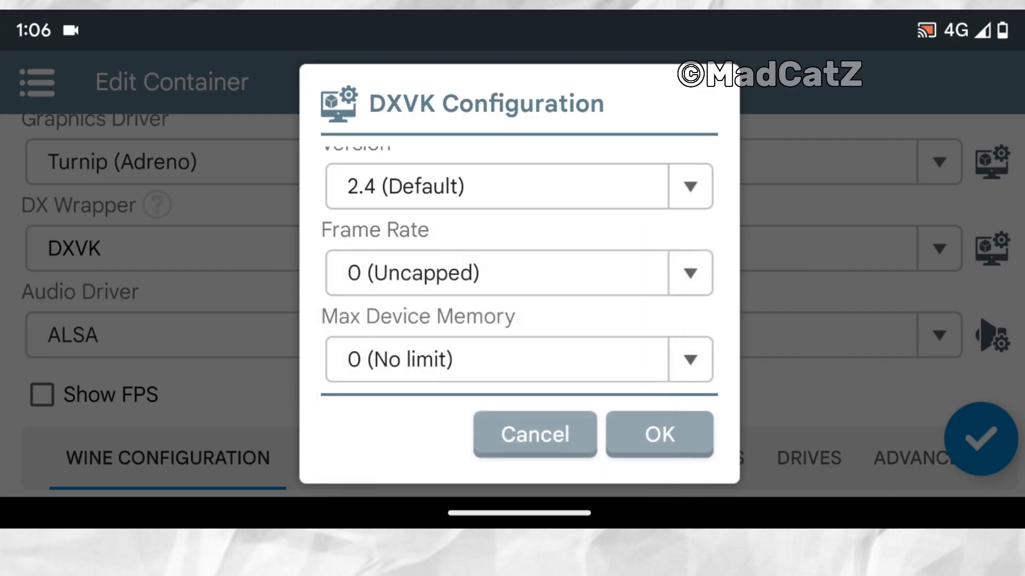
left_click(659, 434)
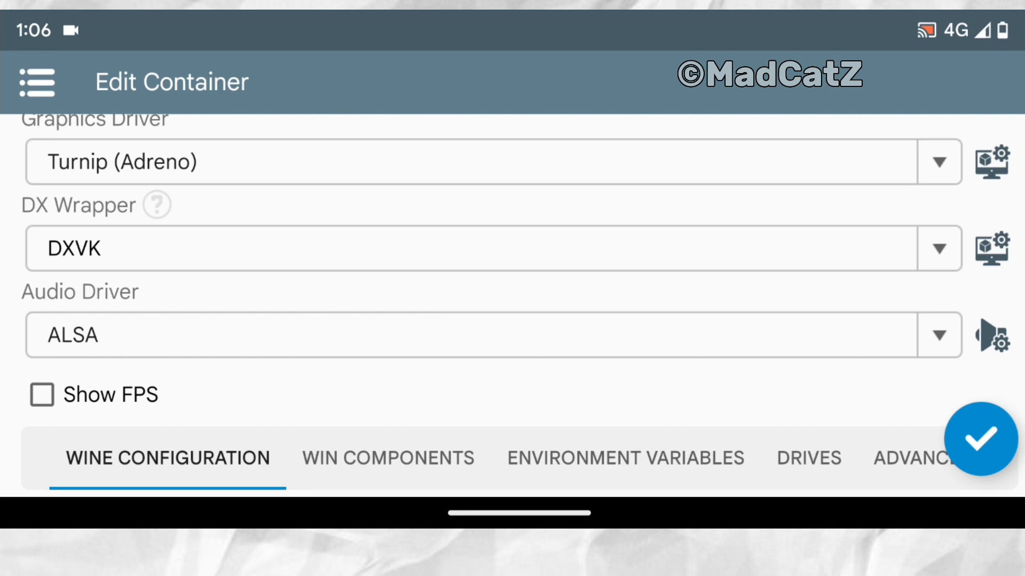
left_click(893, 338)
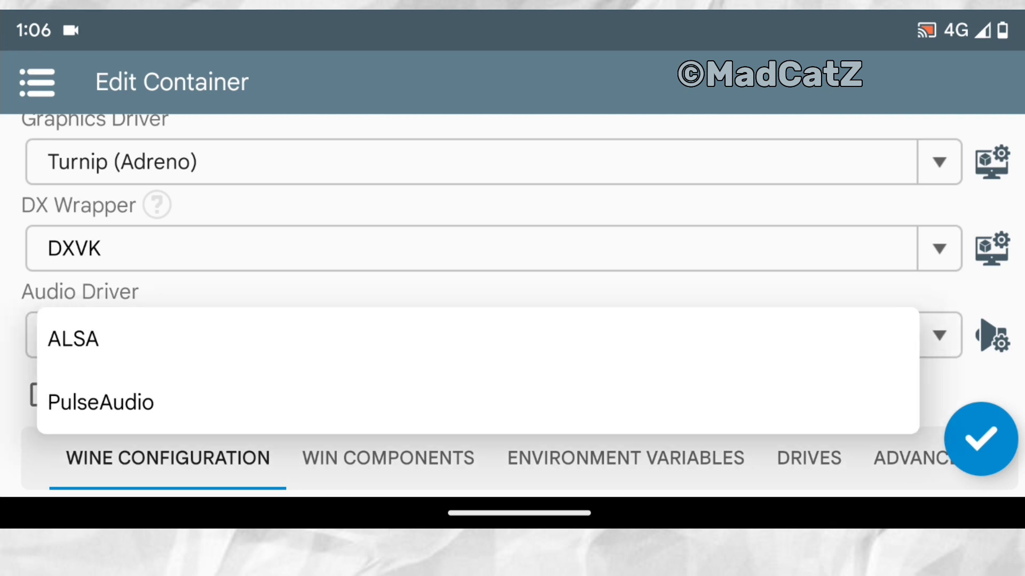
left_click(73, 339)
left_click(992, 335)
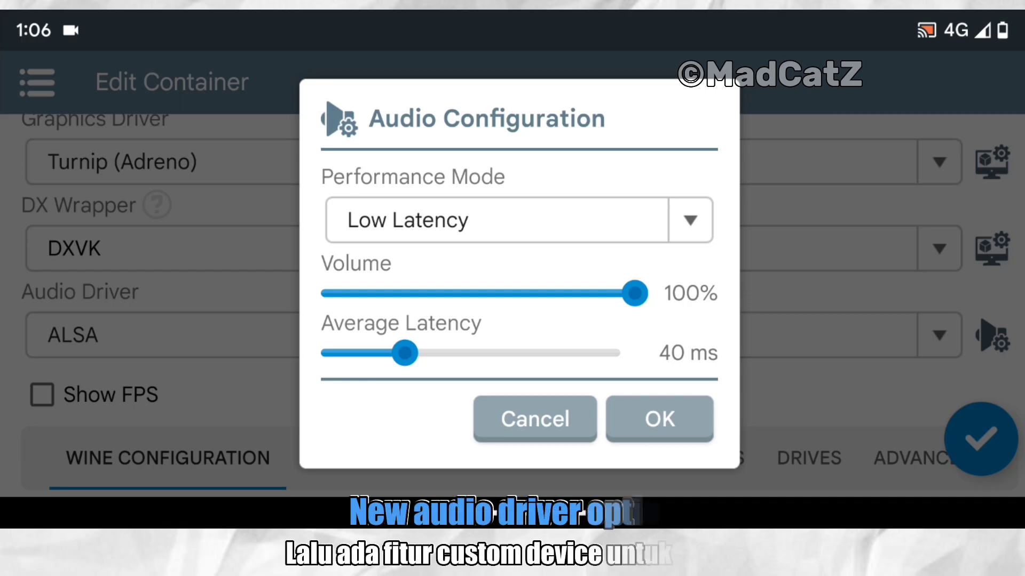
left_click(513, 220)
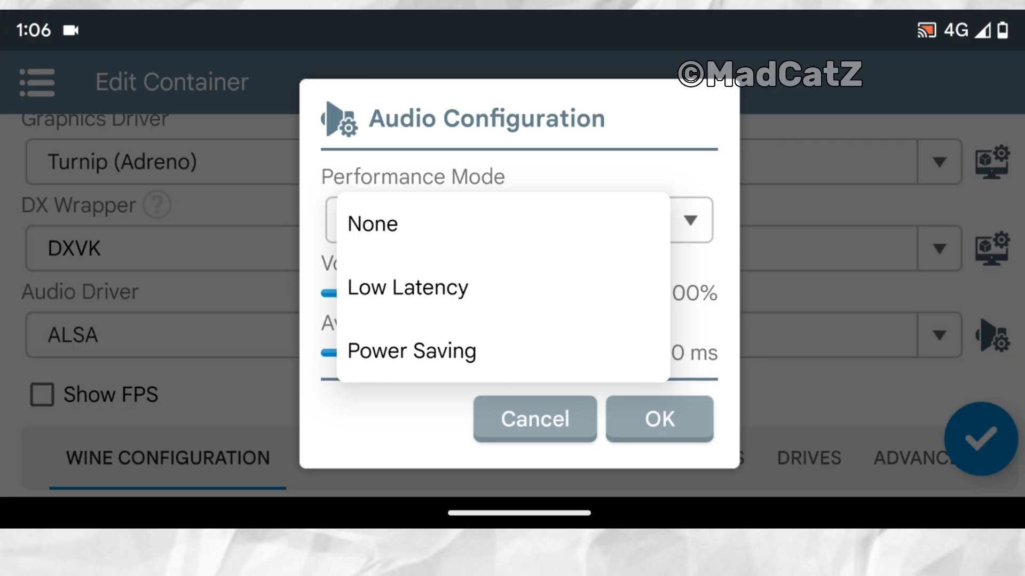
left_click(408, 287)
left_click(638, 272)
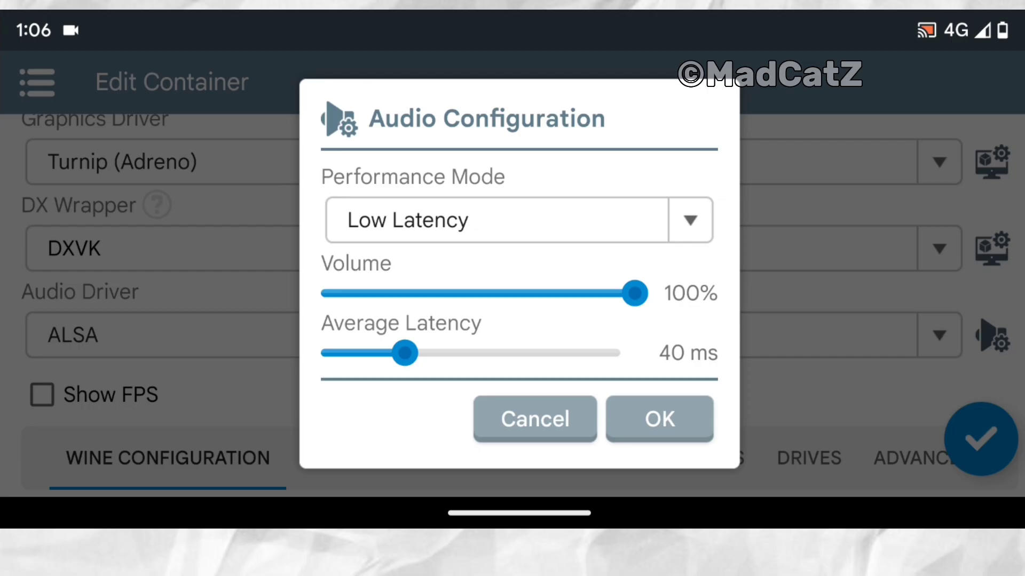
left_click(540, 418)
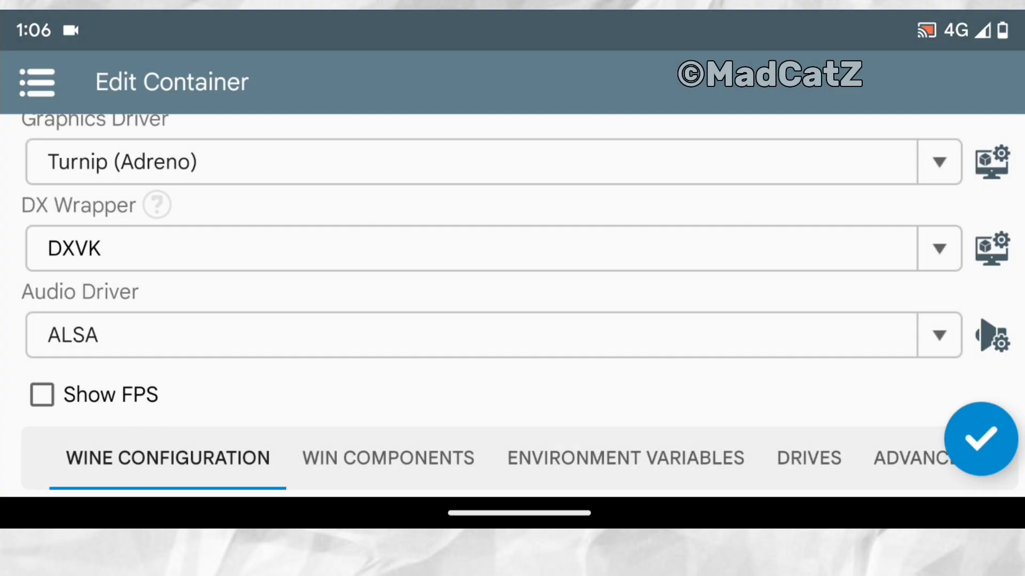
Scroll through the container's Wine Configuration tab settings.
scroll(512, 304, "down", 10)
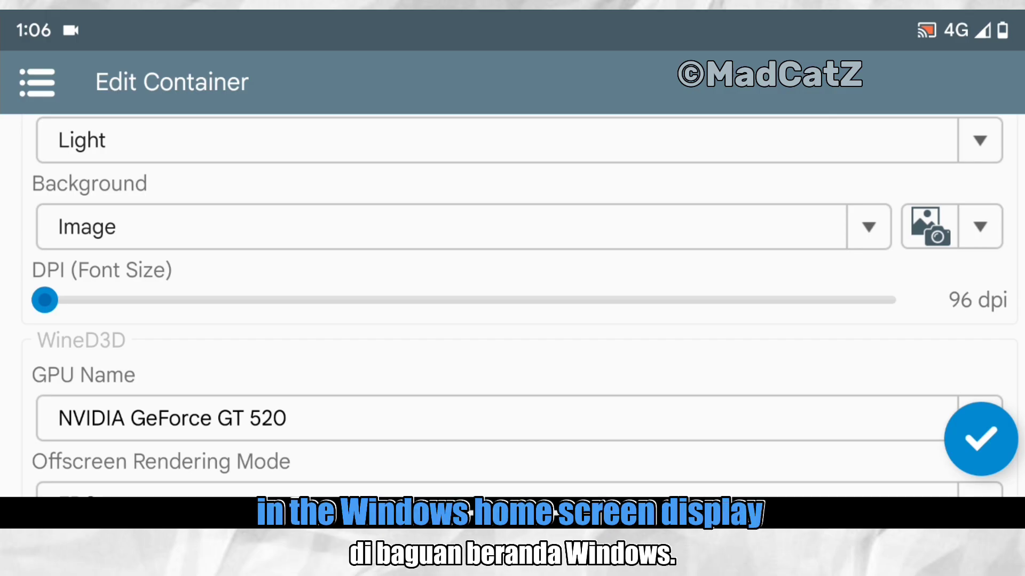
left_click_drag(331, 336, 338, 344)
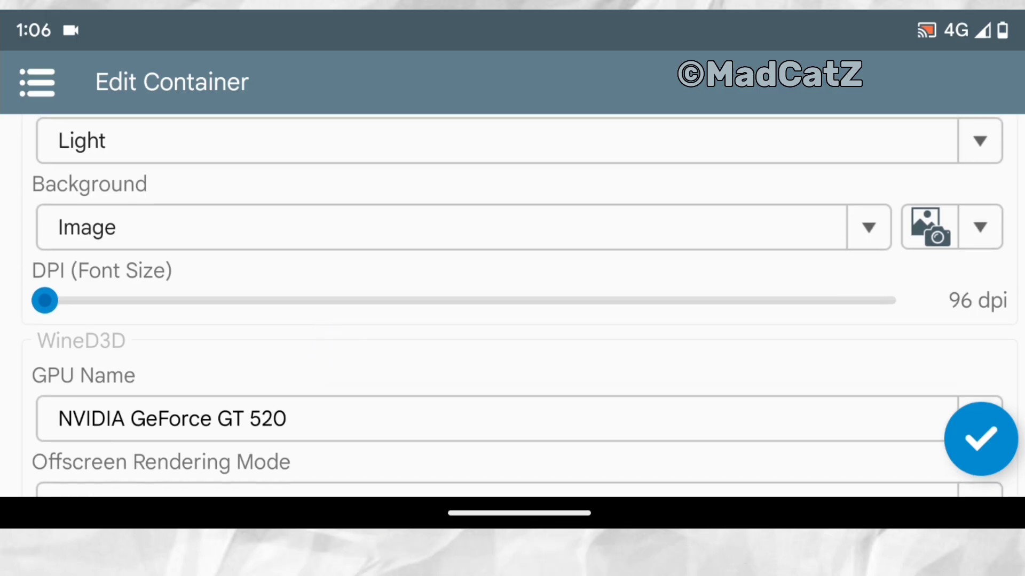
mouse_move(591, 336)
left_mouse_down()
mouse_move(617, 199)
mouse_move(639, 153)
left_mouse_up()
mouse_move(681, 346)
left_mouse_down()
mouse_move(693, 226)
mouse_move(719, 144)
left_mouse_up()
left_click_drag(648, 261, 617, 443)
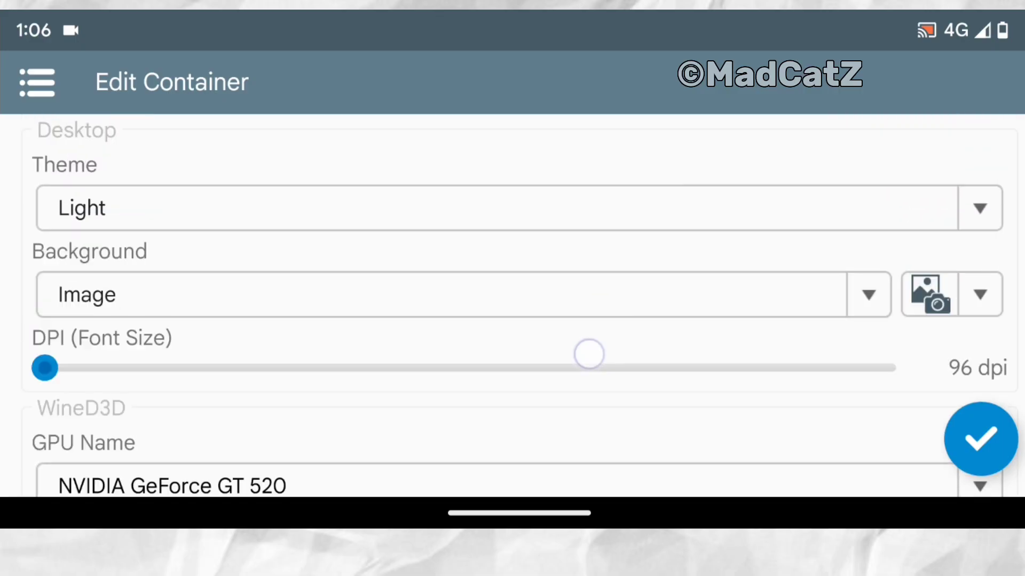
Set XAudio to Native (Windows) in the Win Components tab, leaving DirectShow at Builtin (Wine).
left_click(406, 235)
left_click_drag(553, 398, 591, 213)
mouse_move(579, 310)
left_mouse_down()
mouse_move(587, 229)
mouse_move(591, 275)
mouse_move(619, 201)
left_mouse_up()
left_click(472, 331)
left_click(446, 418)
left_click_drag(583, 412, 590, 288)
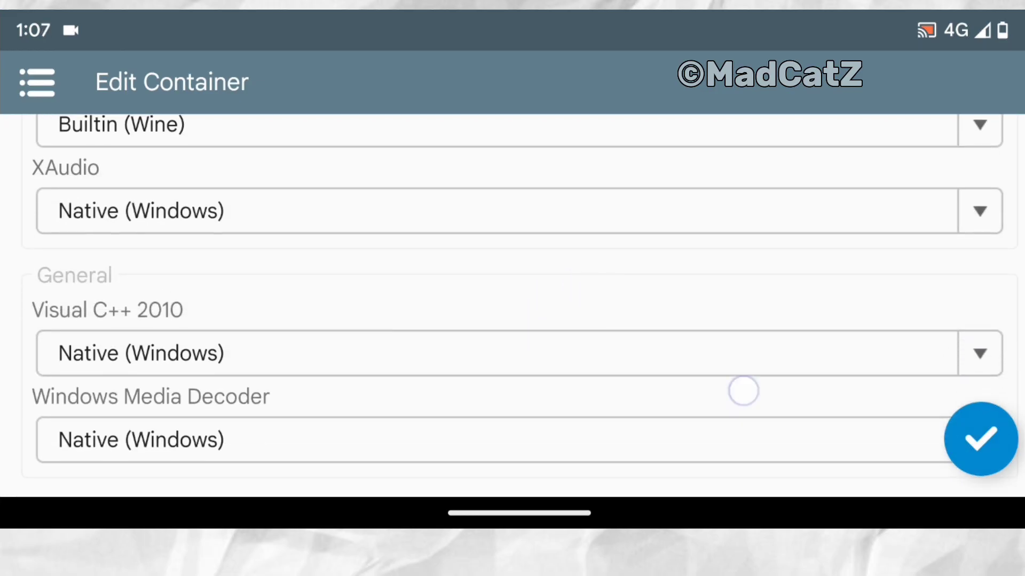
left_click_drag(747, 267, 720, 416)
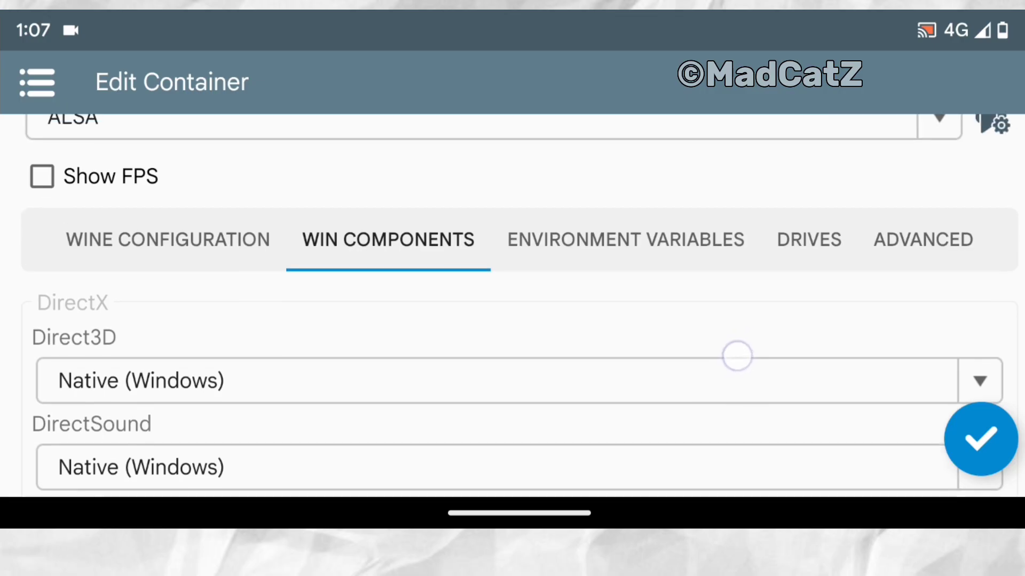
Look over the environment variables, then set Startup Selection to Essential in the Advanced tab.
left_click(689, 270)
left_click_drag(739, 308, 817, 199)
left_click_drag(727, 374, 786, 248)
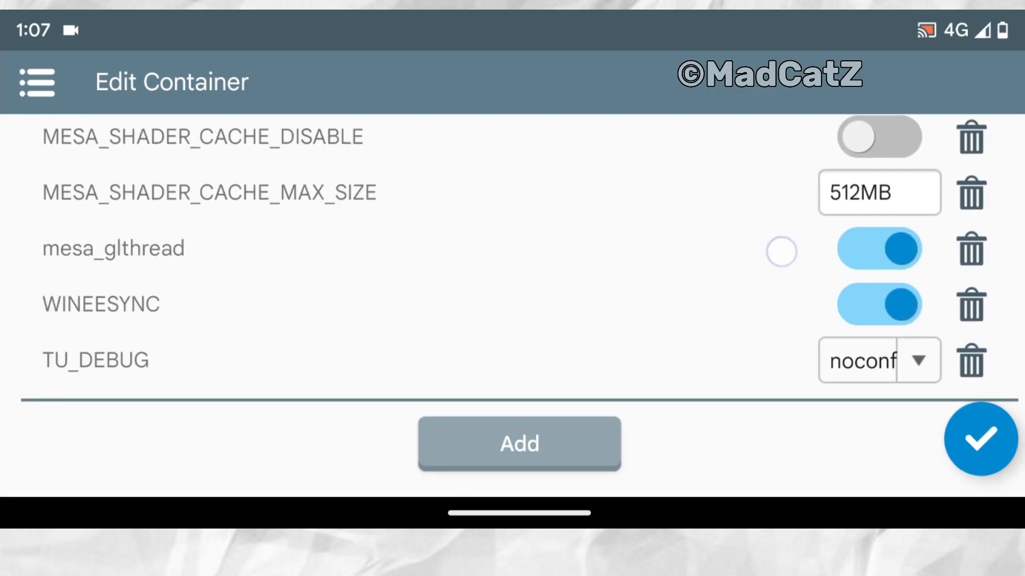
mouse_move(754, 279)
left_mouse_down()
mouse_move(745, 411)
mouse_move(737, 382)
mouse_move(790, 229)
left_mouse_up()
left_click(923, 210)
left_click(785, 332)
left_click(743, 384)
Set Windows Version to Windows 10 and save Container-1's settings.
left_click_drag(744, 352, 764, 241)
left_click(747, 301)
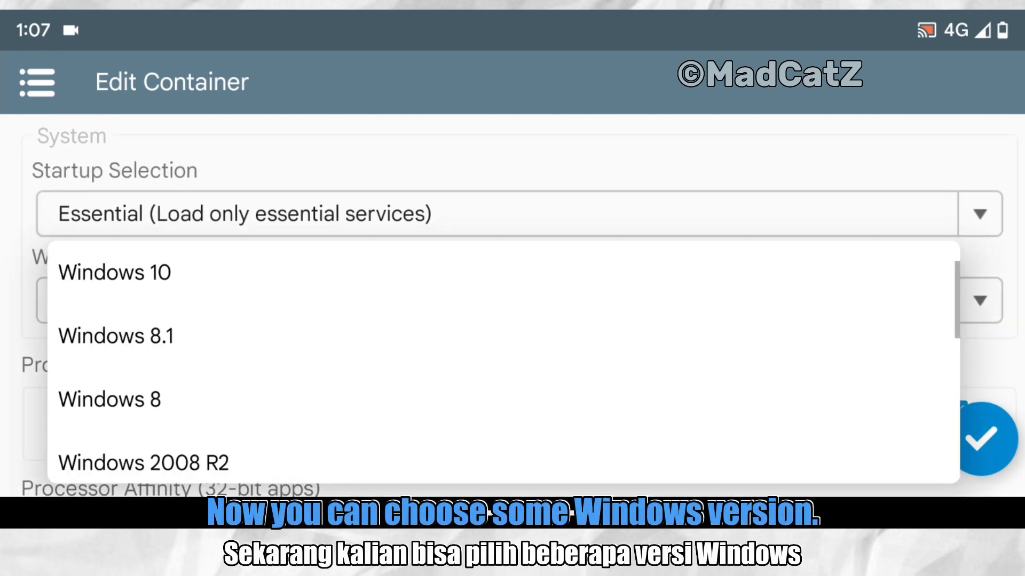
mouse_move(710, 373)
left_mouse_down()
mouse_move(727, 311)
mouse_move(796, 210)
left_mouse_up()
left_click_drag(710, 338, 711, 369)
left_click_drag(716, 318, 715, 437)
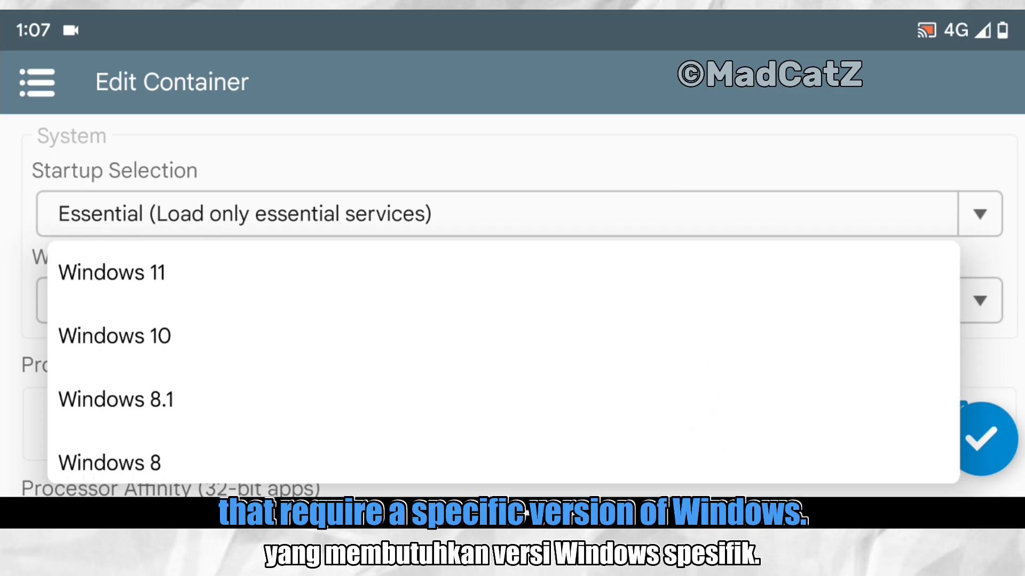
left_click(726, 338)
left_click_drag(837, 251, 837, 142)
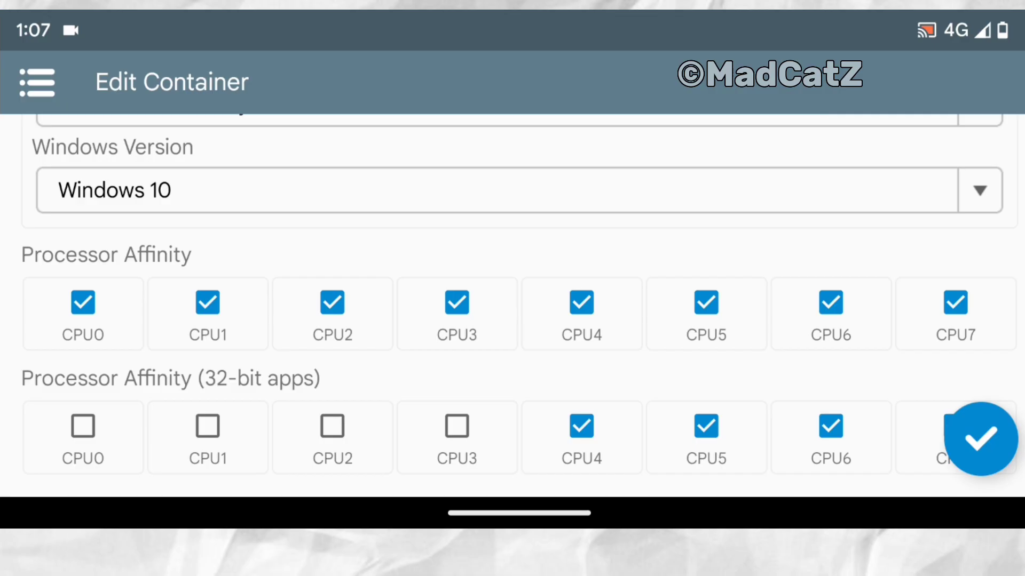
left_click(981, 439)
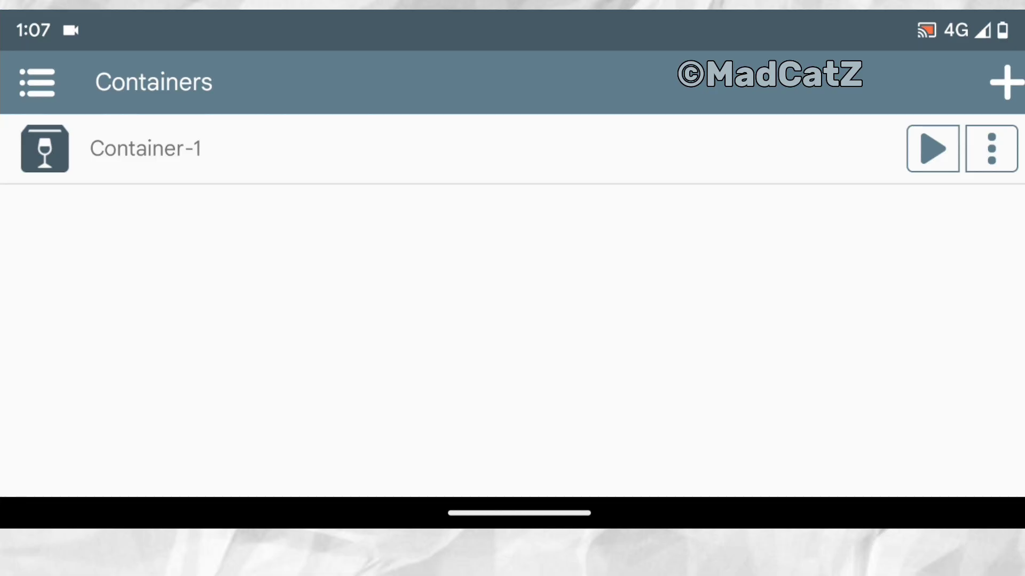
Switch the Container-1 Shortcuts page from list view to a grid of game tiles.
left_click(36, 82)
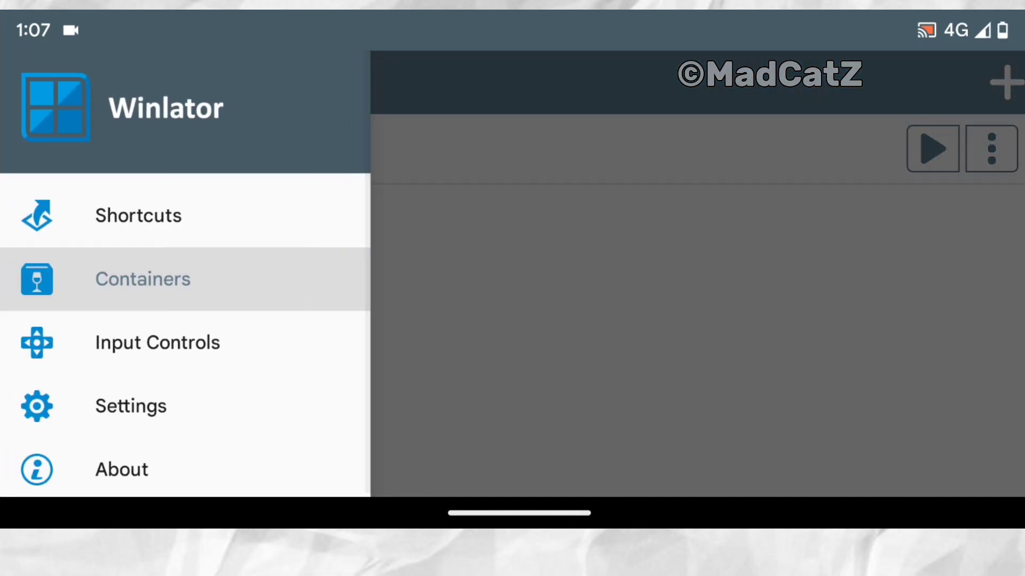
left_click(239, 219)
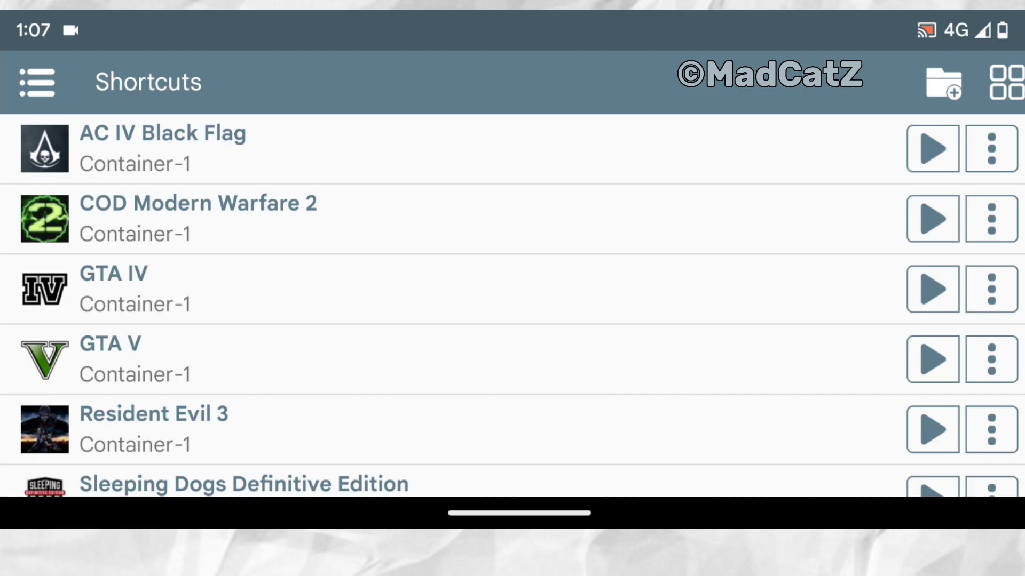
mouse_move(769, 418)
left_mouse_down()
mouse_move(768, 354)
mouse_move(760, 378)
left_mouse_up()
left_click(1006, 82)
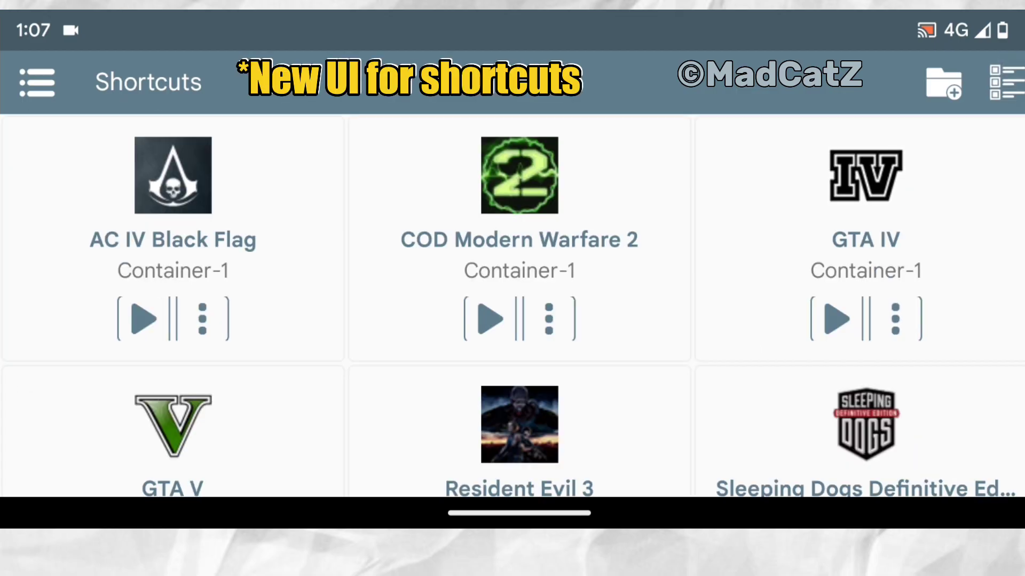
mouse_move(741, 316)
left_mouse_down()
mouse_move(742, 281)
mouse_move(742, 320)
mouse_move(757, 272)
mouse_move(758, 202)
mouse_move(746, 349)
left_mouse_up()
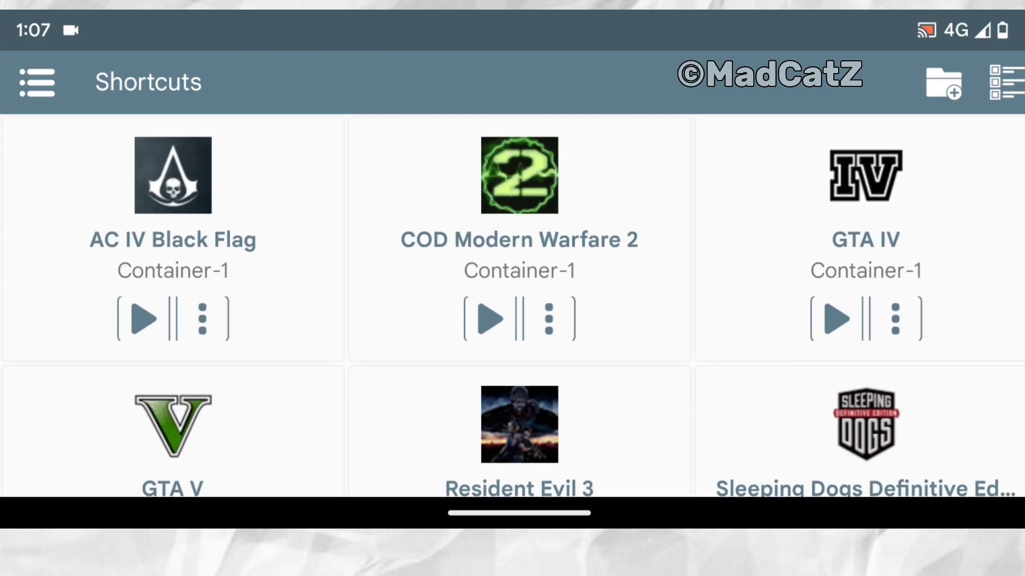
Open the COD Modern Warfare 2 shortcut settings and browse them, including Environment Variables.
left_click(548, 319)
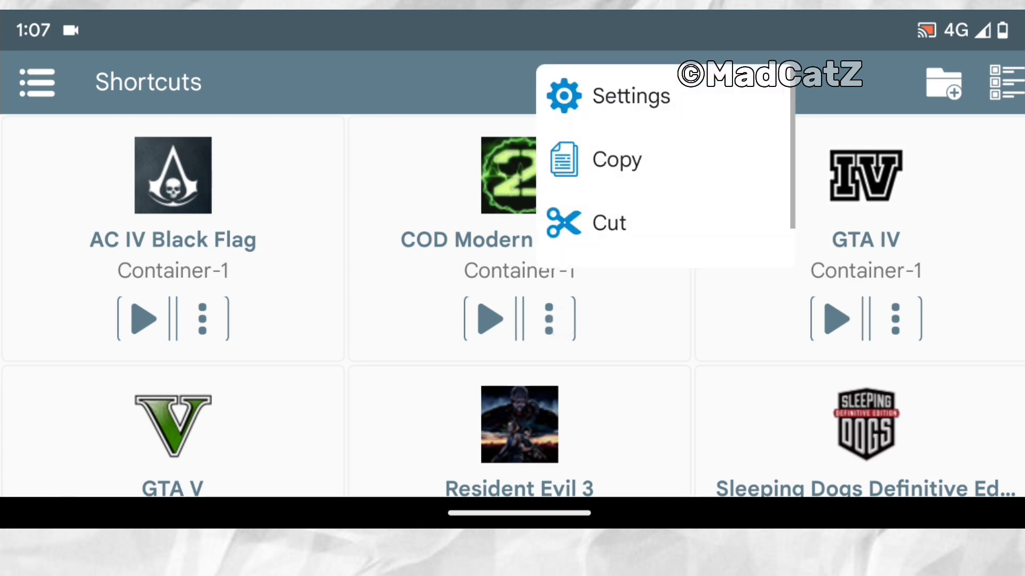
left_click(688, 107)
mouse_move(726, 307)
left_mouse_down()
mouse_move(727, 217)
mouse_move(774, 159)
left_mouse_up()
scroll(520, 267, "down", 10)
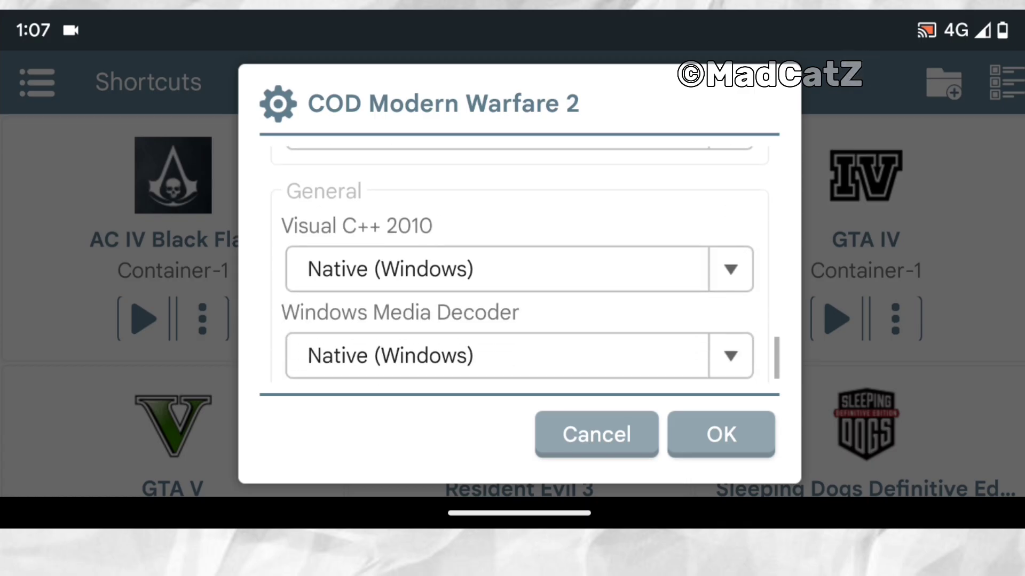
mouse_move(657, 262)
left_mouse_down()
mouse_move(672, 318)
mouse_move(643, 350)
mouse_move(645, 419)
left_mouse_up()
left_click(522, 244)
Under Advanced, set DirectInput Mapper Type to XInput and save the shortcut settings.
left_click(705, 247)
scroll(702, 267, "down", 5)
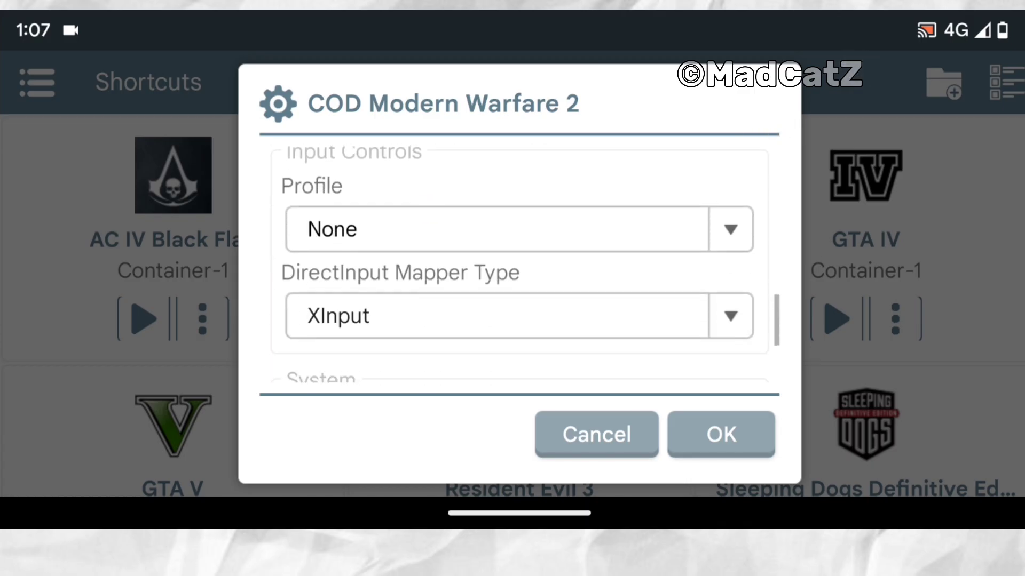
left_click_drag(703, 217, 694, 292)
left_click(682, 239)
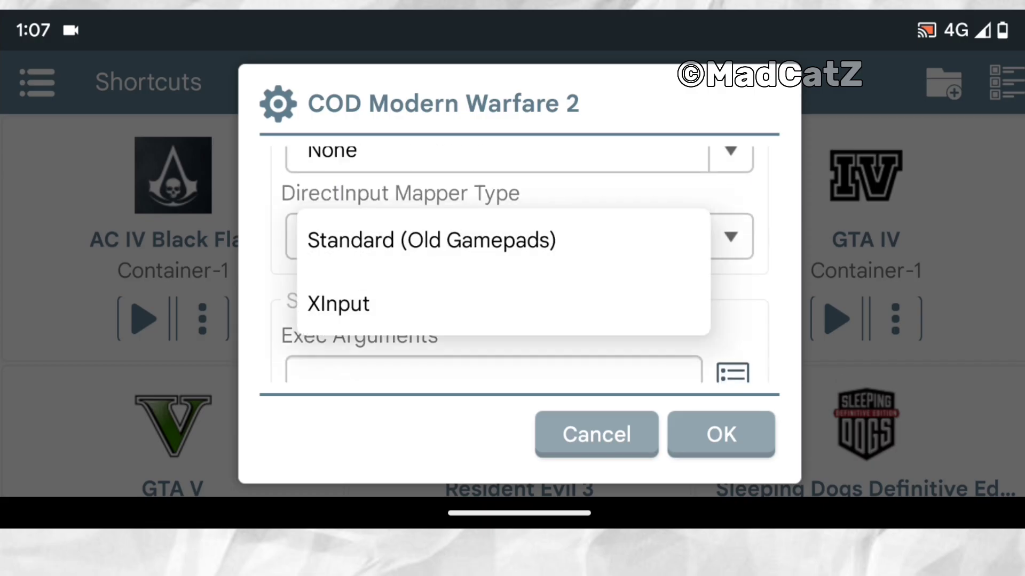
left_click(338, 303)
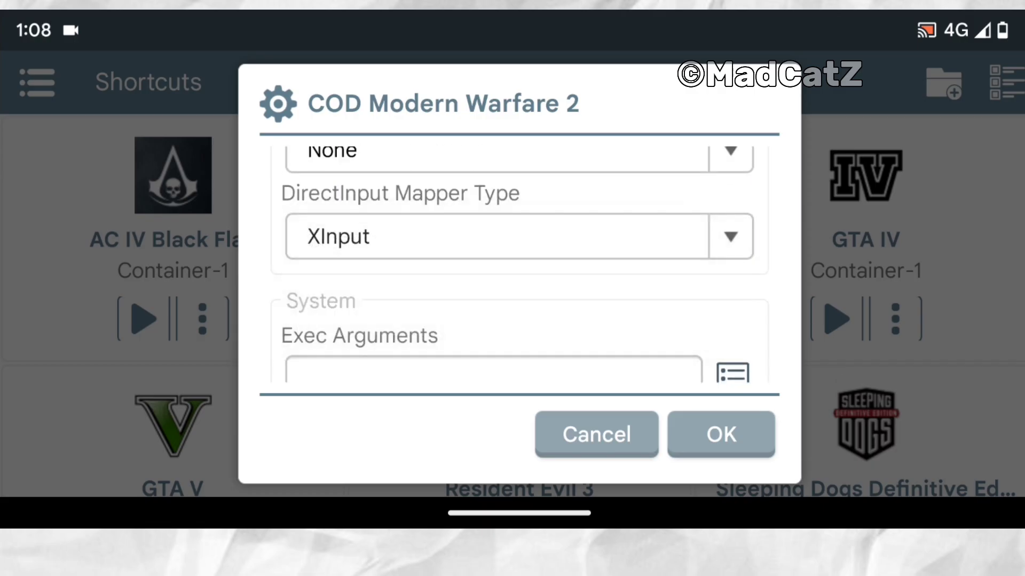
left_click(721, 434)
mouse_move(714, 332)
left_mouse_down()
mouse_move(714, 295)
mouse_move(712, 349)
left_mouse_up()
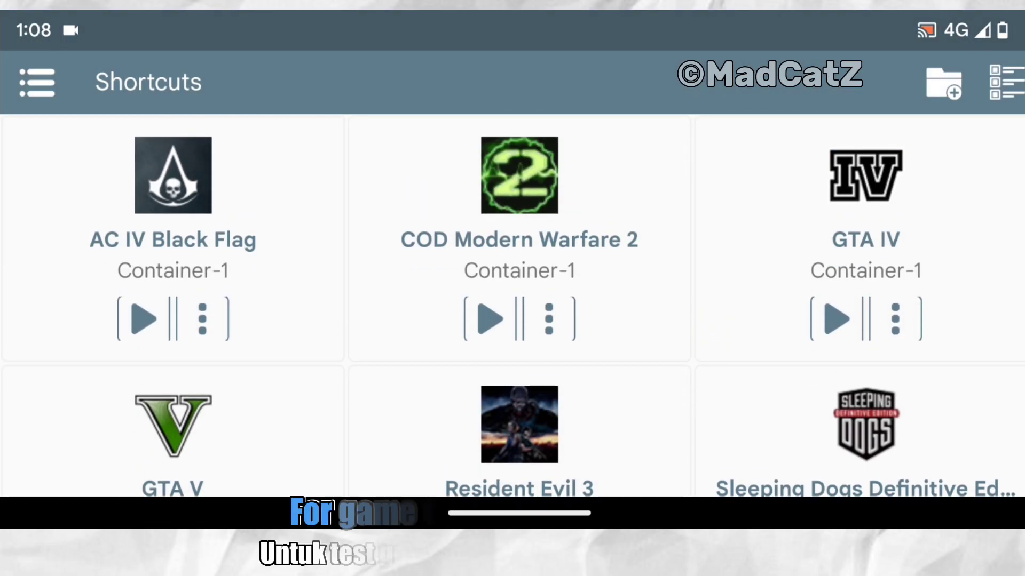
Open a New Folder dialog with Container-1 selected as the folder's container.
left_click(943, 83)
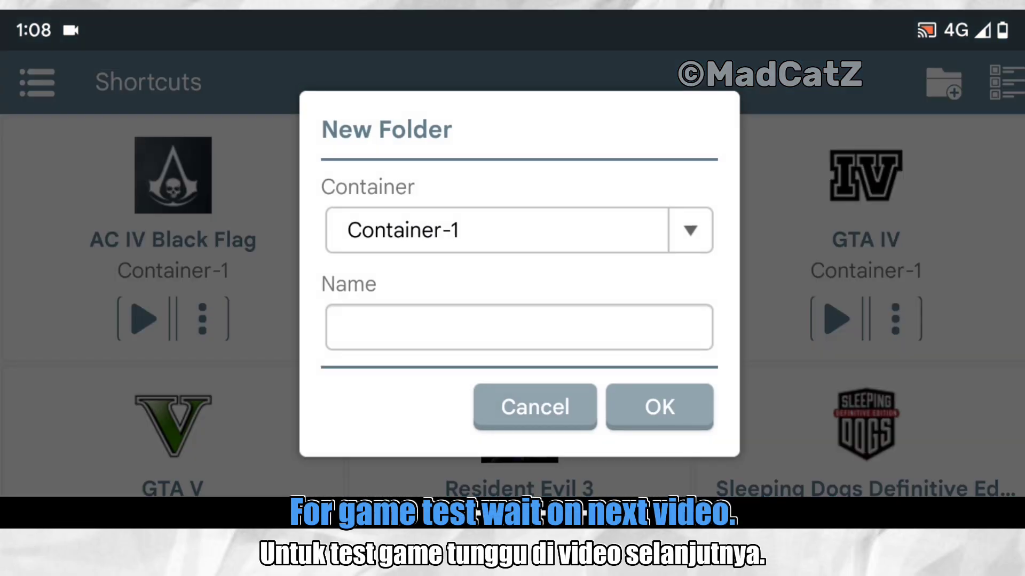
left_click(518, 230)
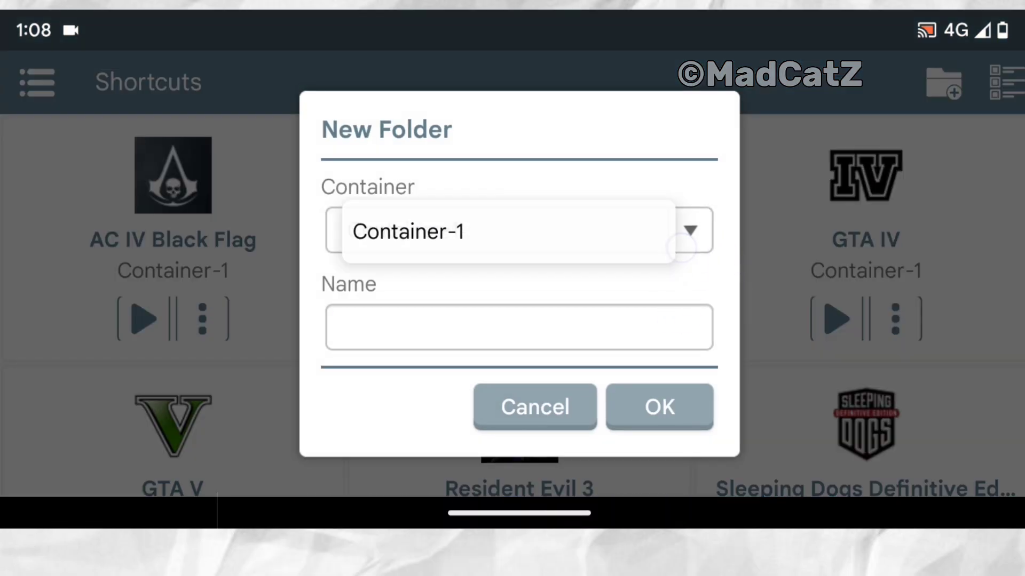
left_click(400, 231)
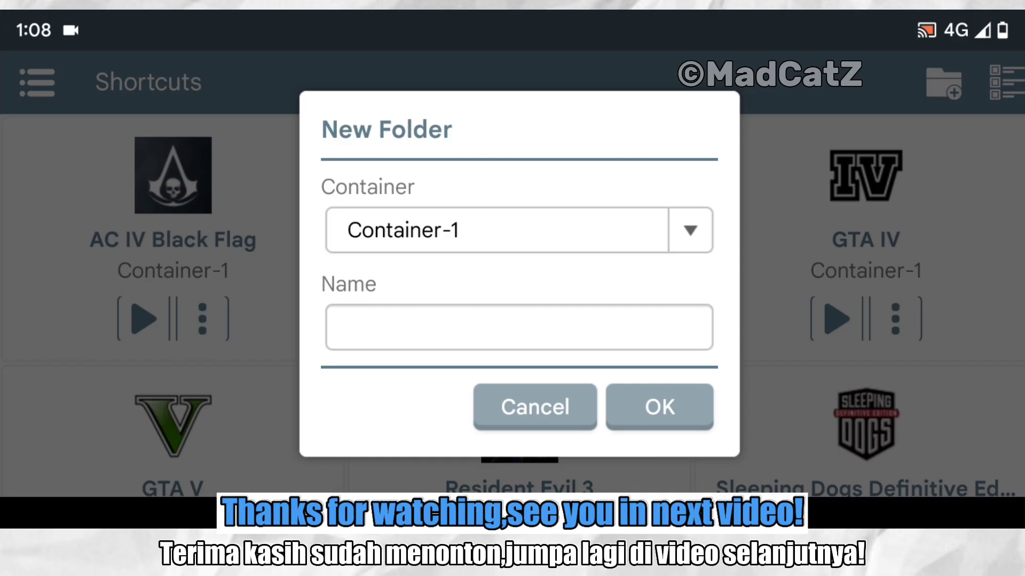